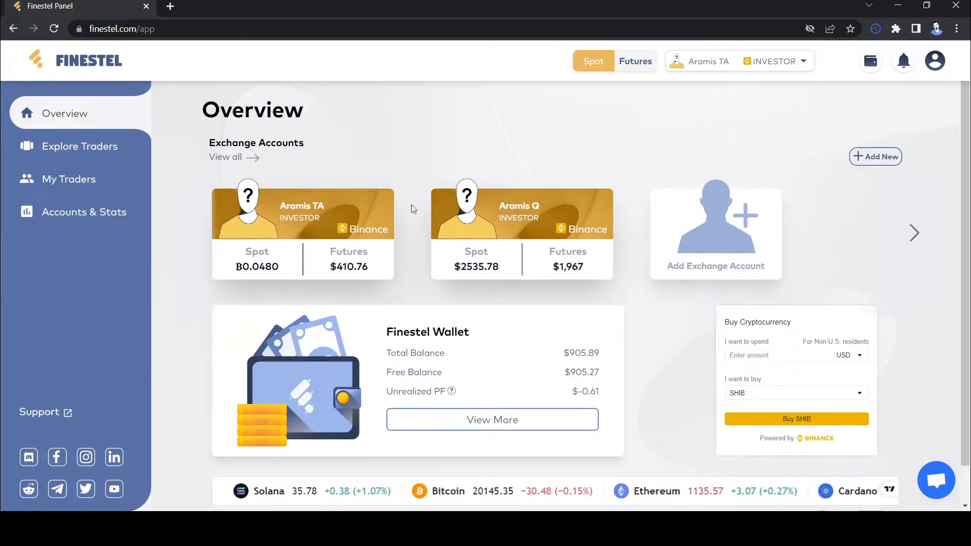
Browse the copied traders list for the first exchange account, then switch to the second exchange account and view its traders
left_click(708, 62)
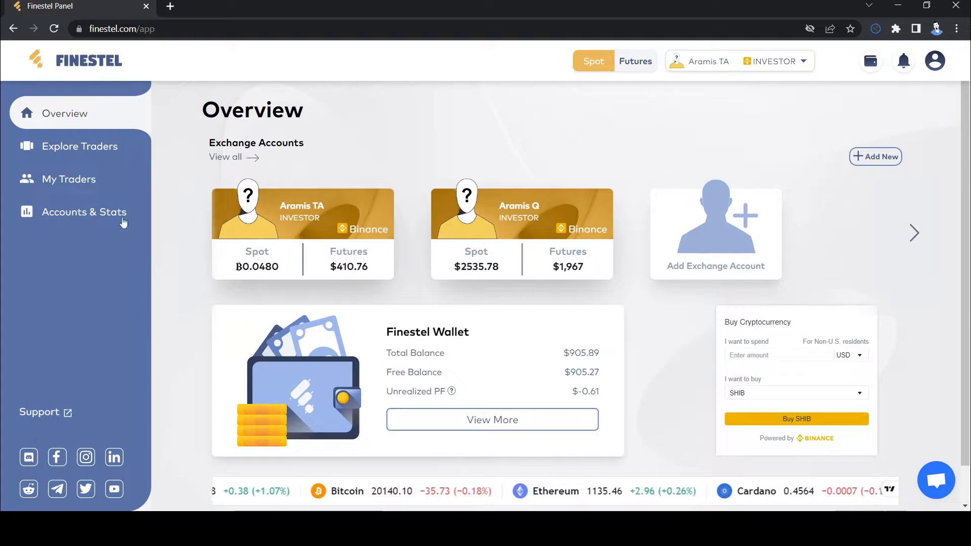
left_click(64, 178)
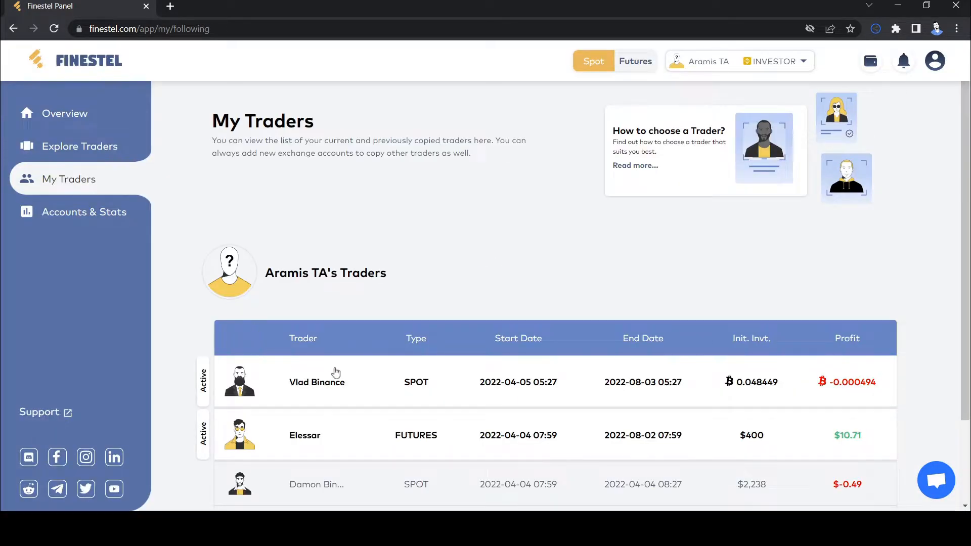
scroll(336, 373, "down", 2)
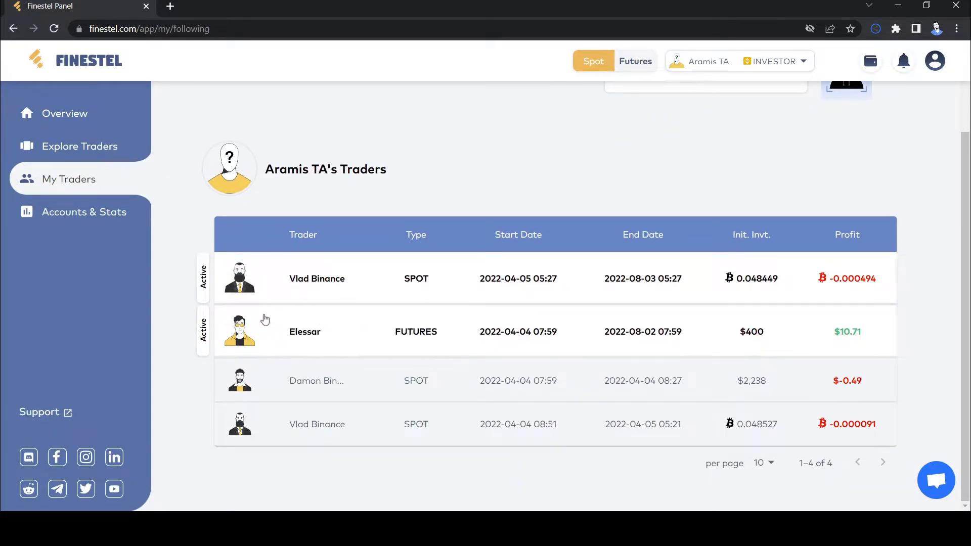
left_click(683, 62)
left_click(699, 125)
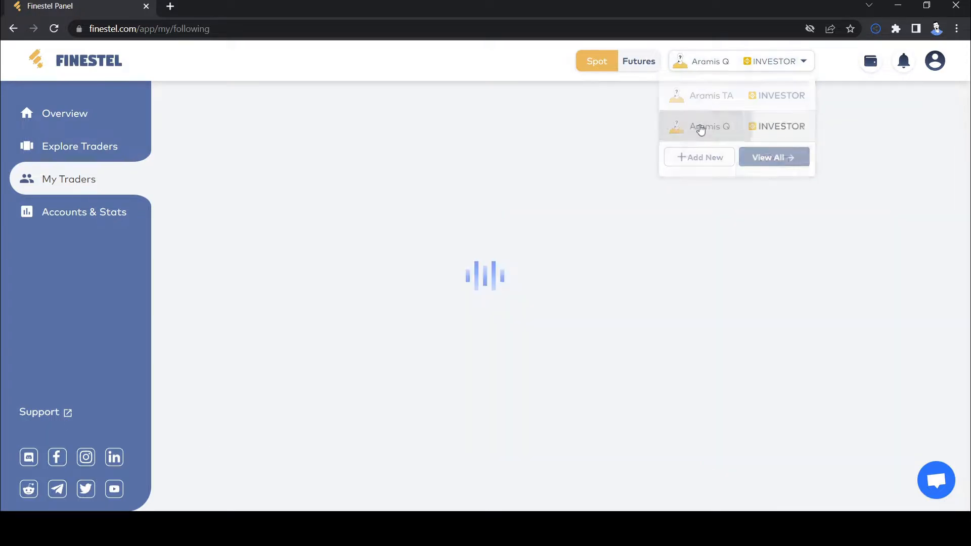
scroll(379, 370, "down", 1)
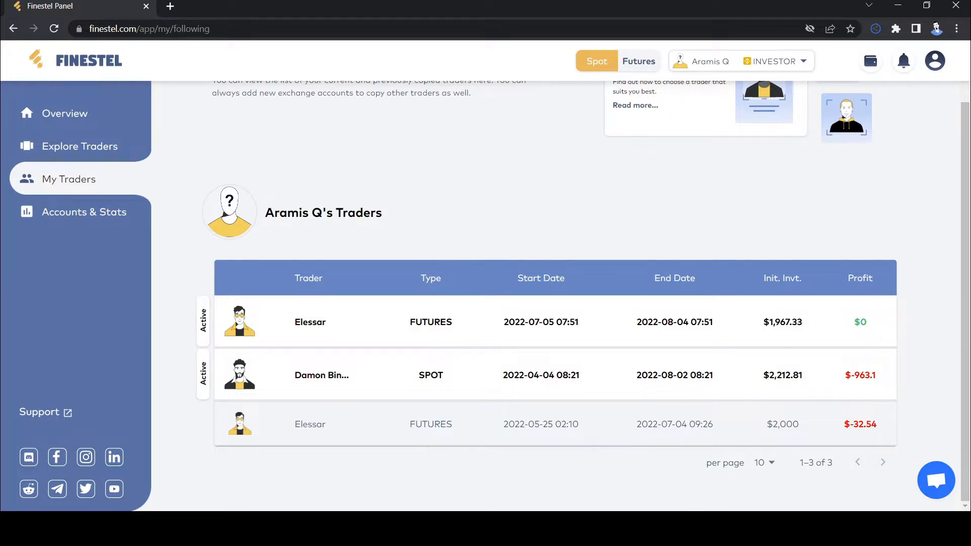
left_click(185, 522)
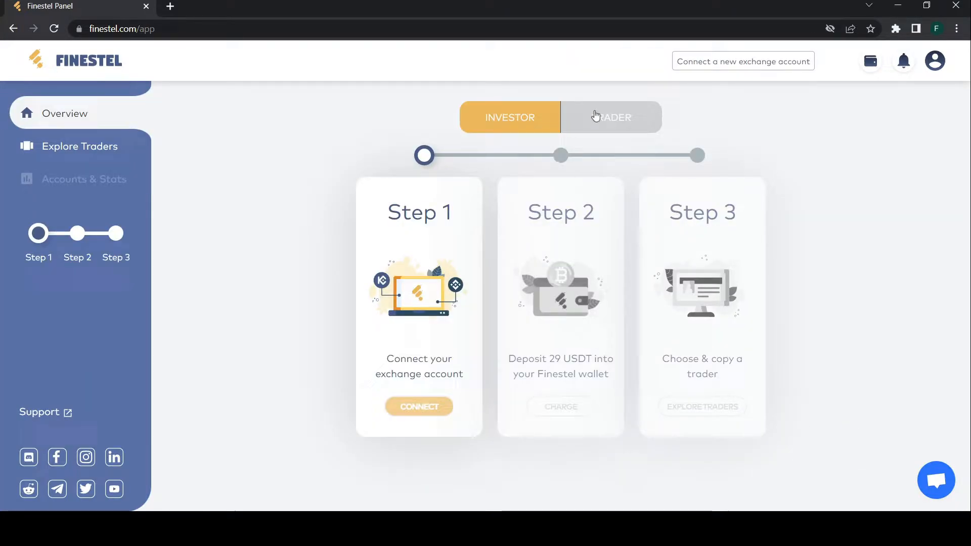
Choose the Investor path and start connecting a Binance exchange account
left_click(596, 117)
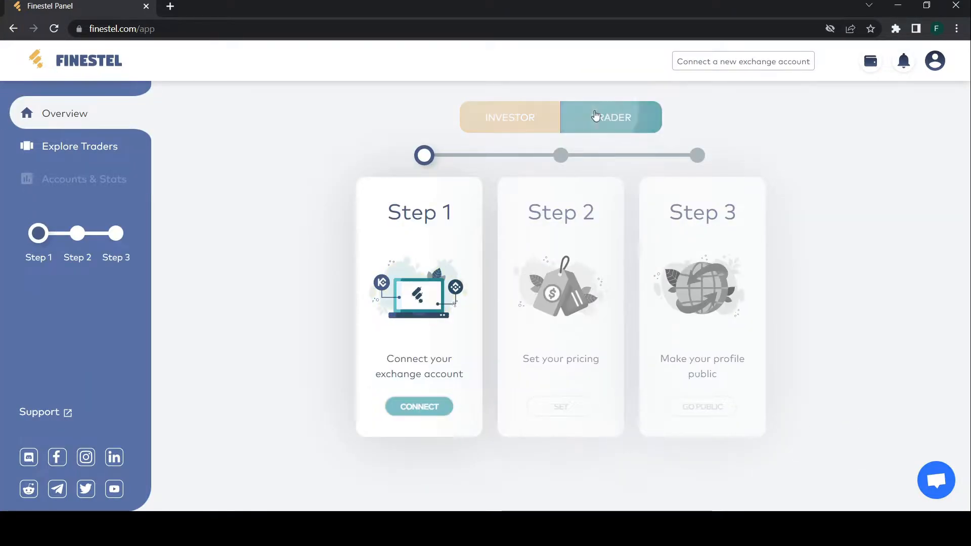
left_click(495, 129)
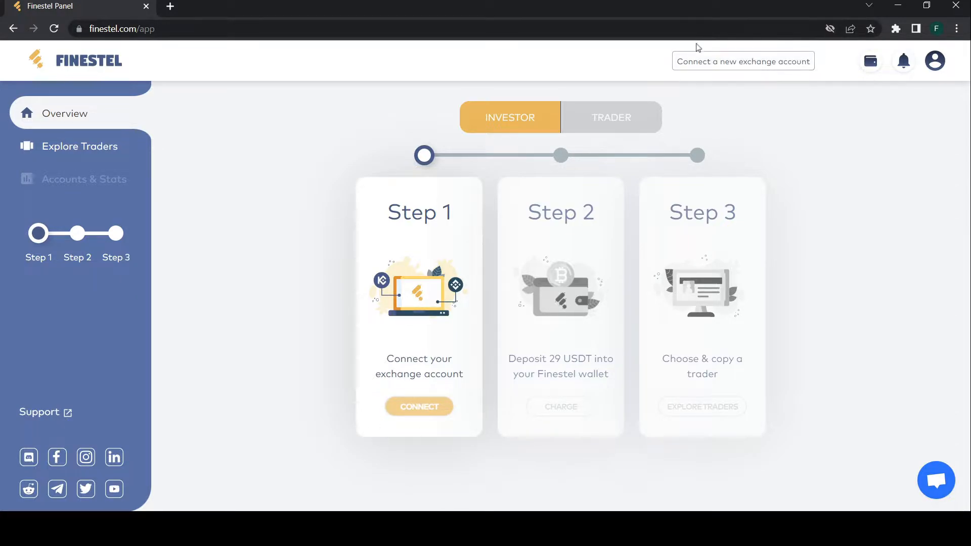
left_click(420, 408)
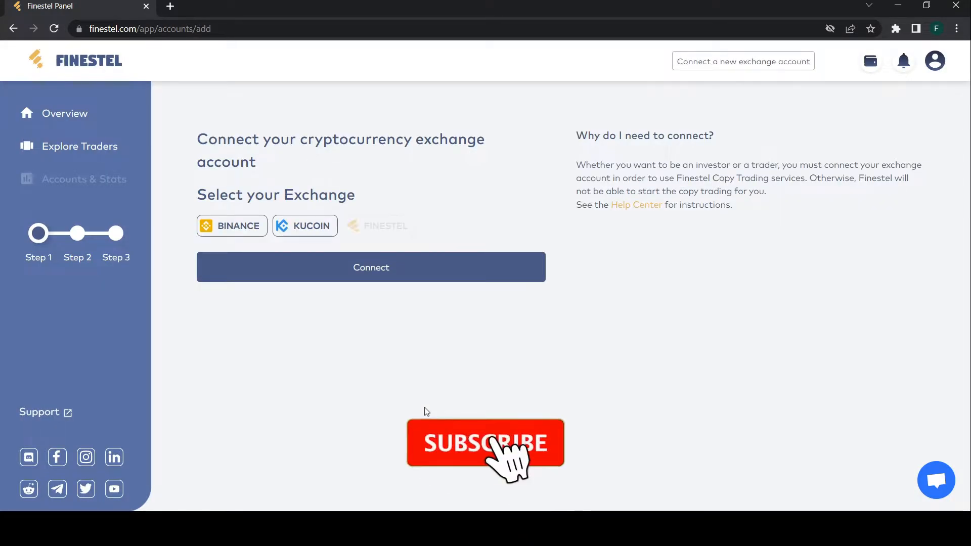
left_click(219, 223)
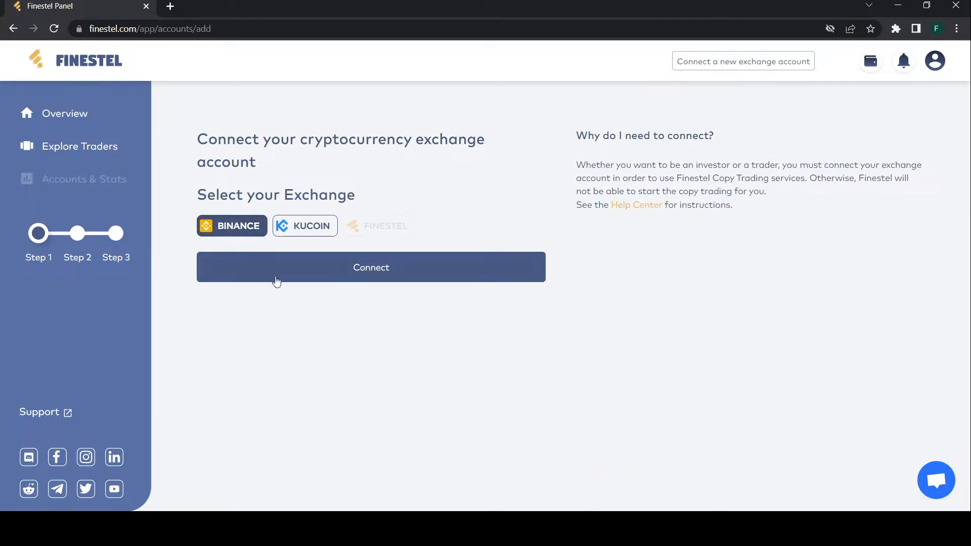
left_click(383, 271)
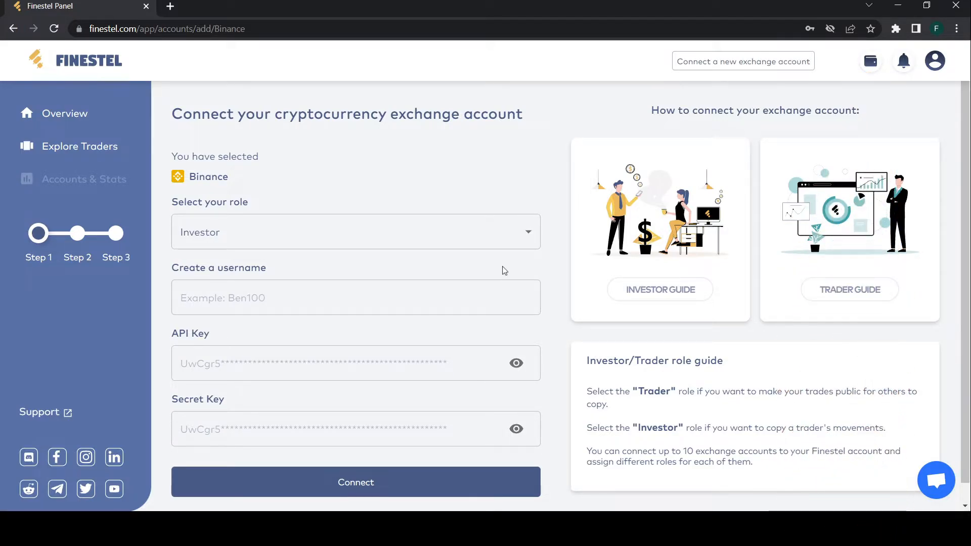
Keep the role set to Investor and enter a username for the new exchange connection
left_click(526, 231)
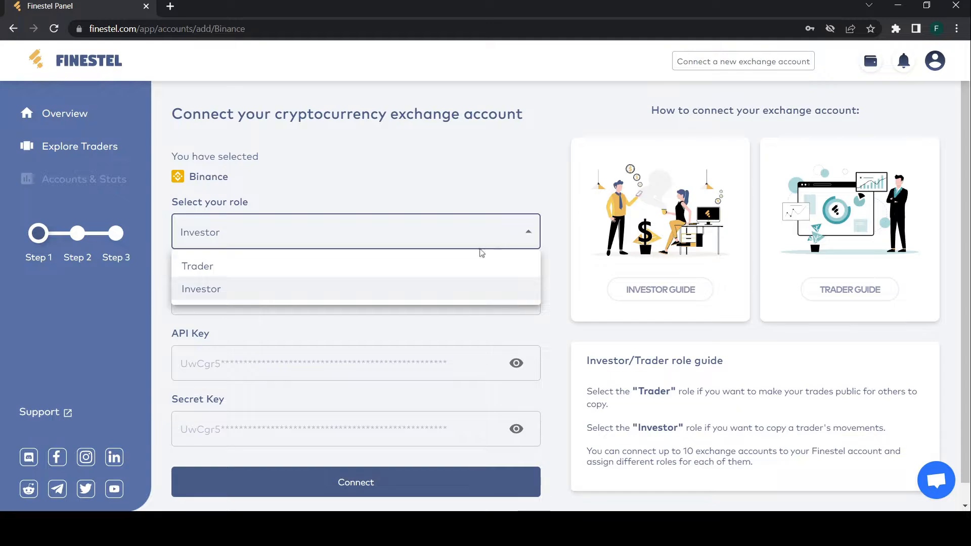
left_click(241, 293)
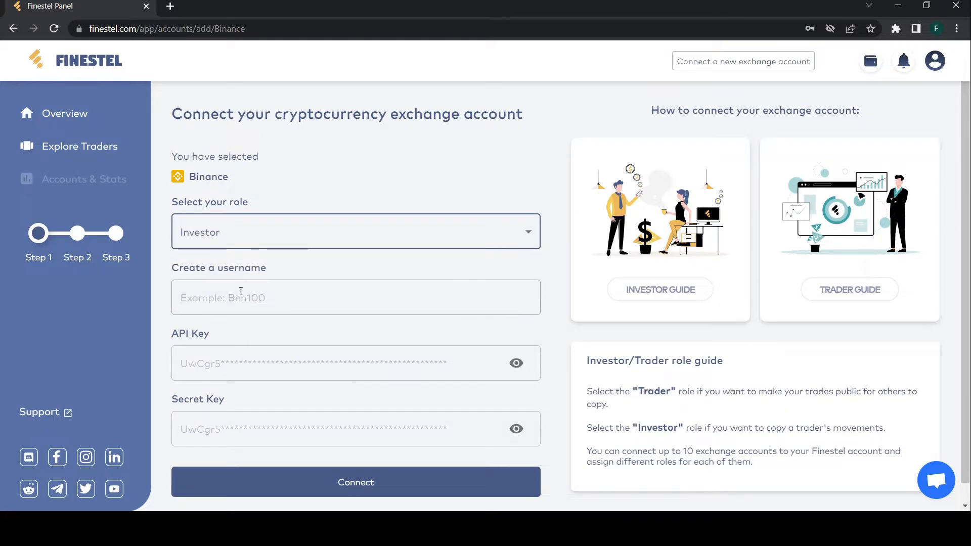
left_click(317, 306)
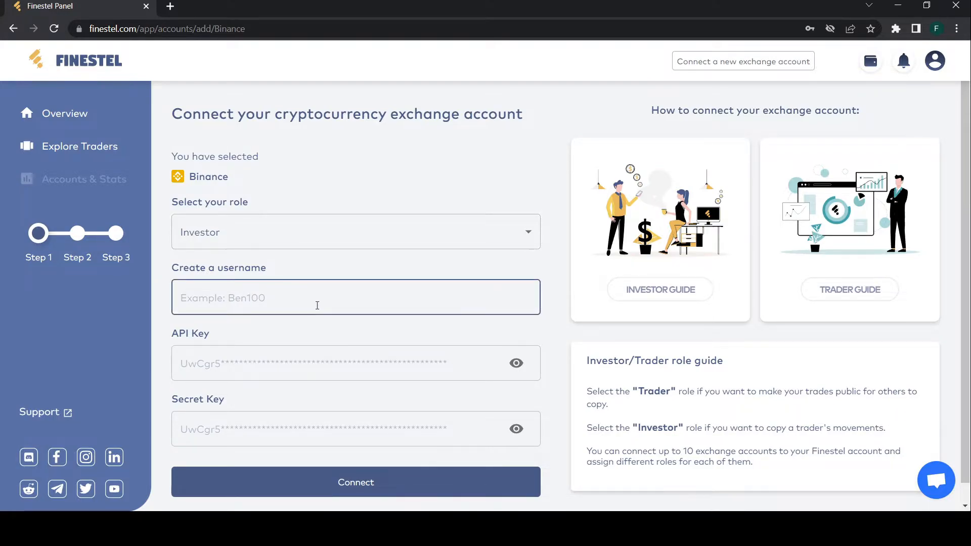
type("Aramis investor")
left_click(565, 325)
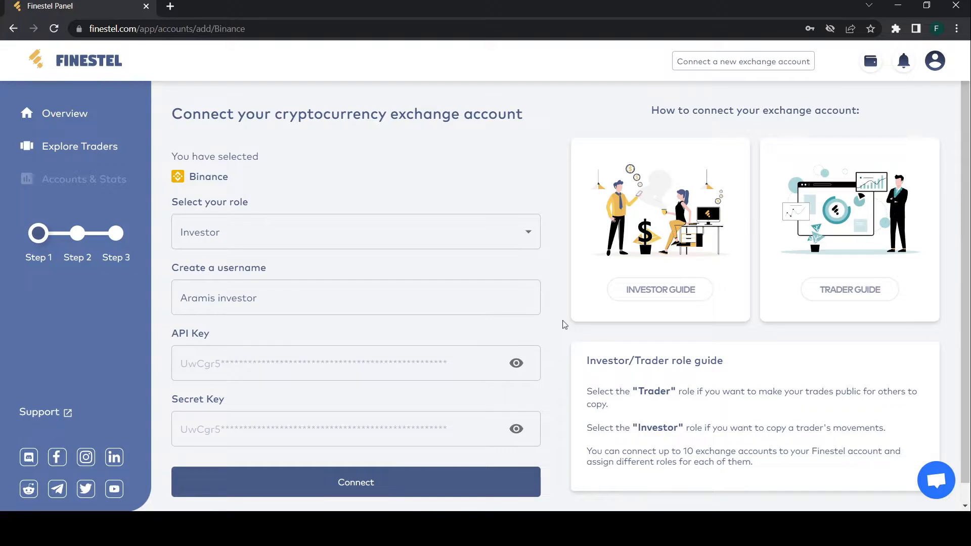
Switch to the Binance tab and open API Management from the account menu
left_click(360, 370)
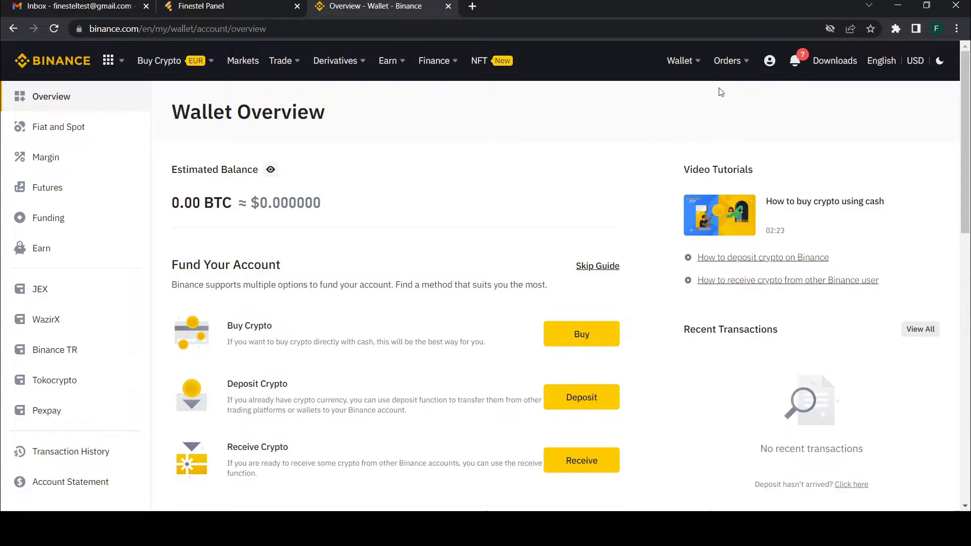
mouse_move(773, 62)
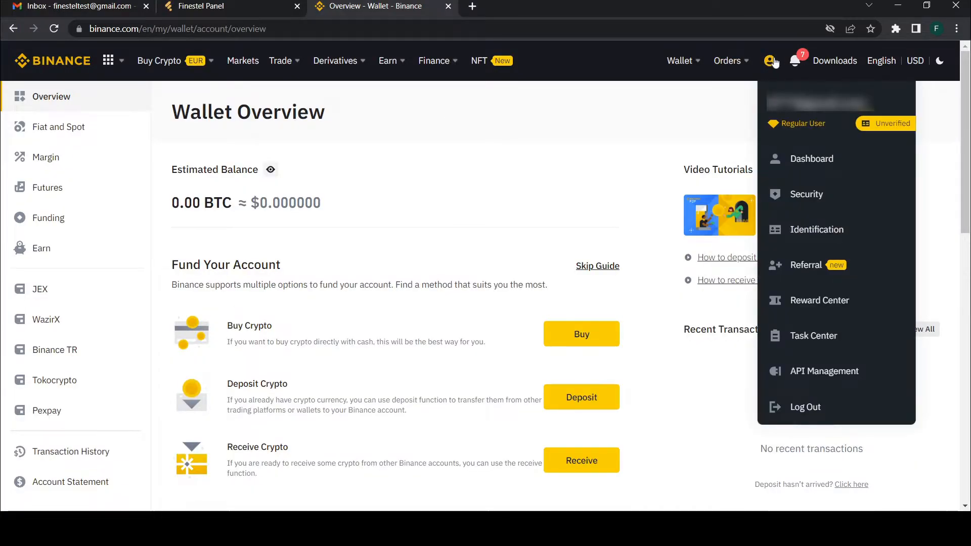
left_click(796, 373)
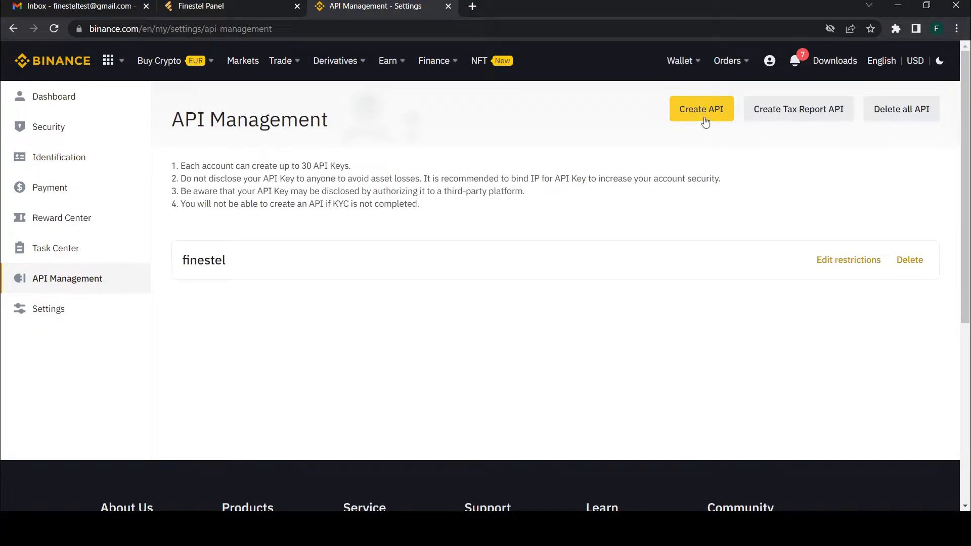
Create a new API key labelled as the Finestel investor key
left_click(704, 119)
left_click(565, 291)
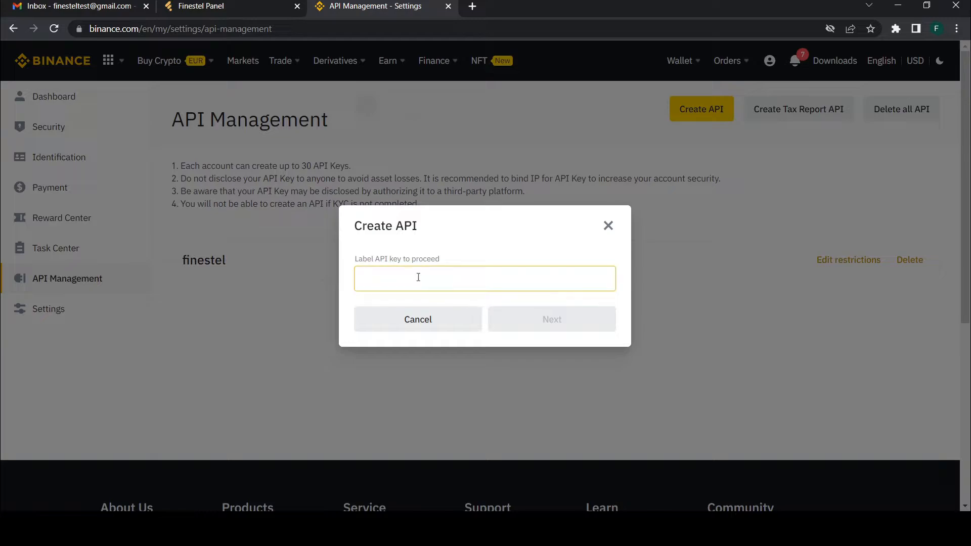
type("Aramis")
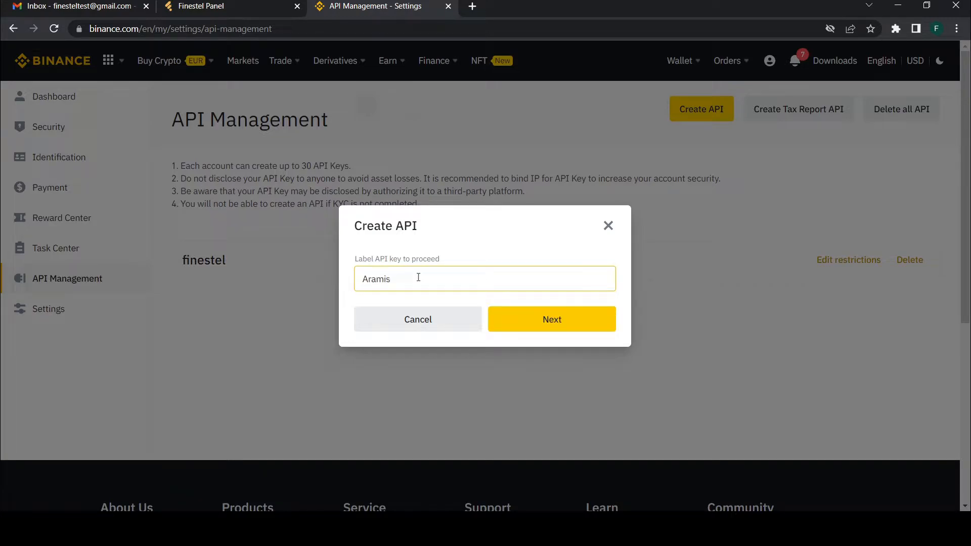
type(" Finestel Investor")
left_click(555, 326)
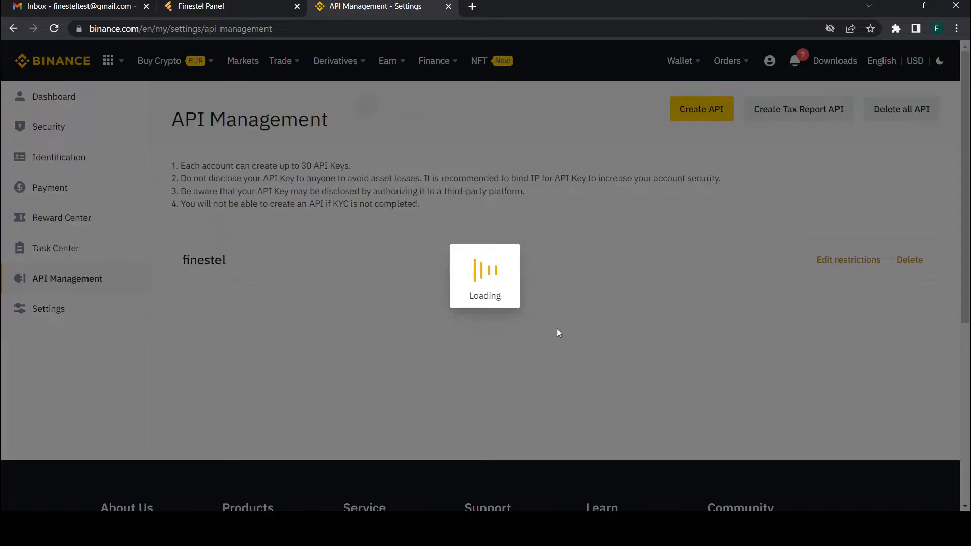
Complete the security puzzle, enter the email verification code and authenticator code, and submit
left_click_drag(400, 344, 455, 349)
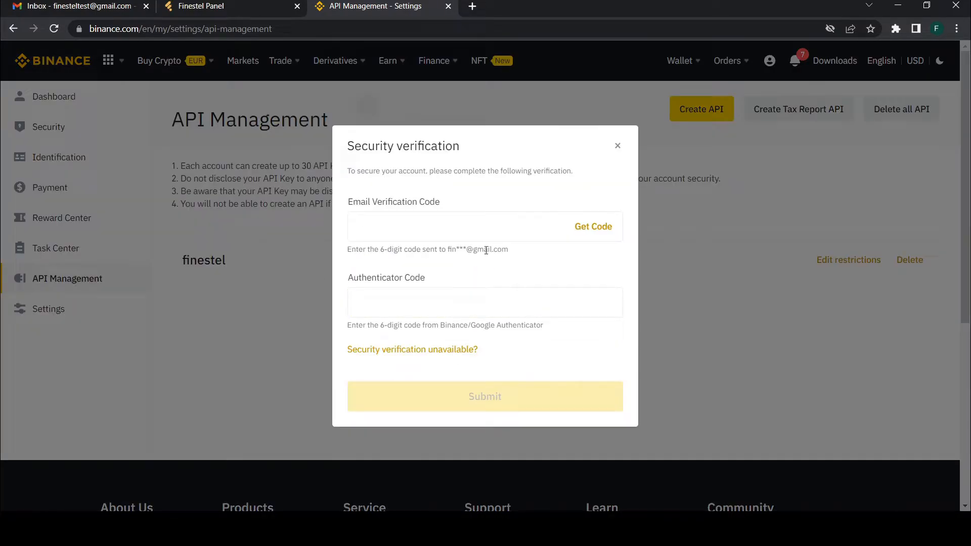
left_click(593, 226)
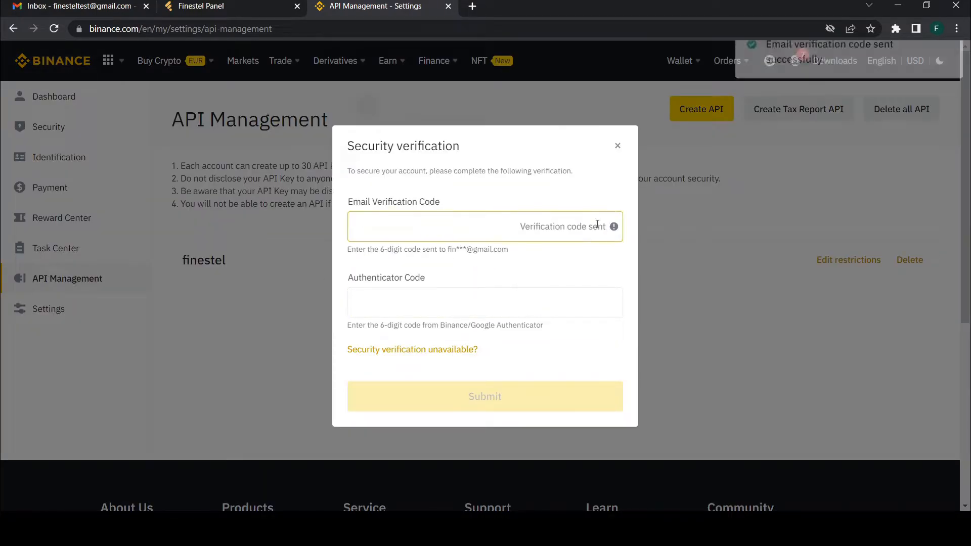
left_click(400, 288)
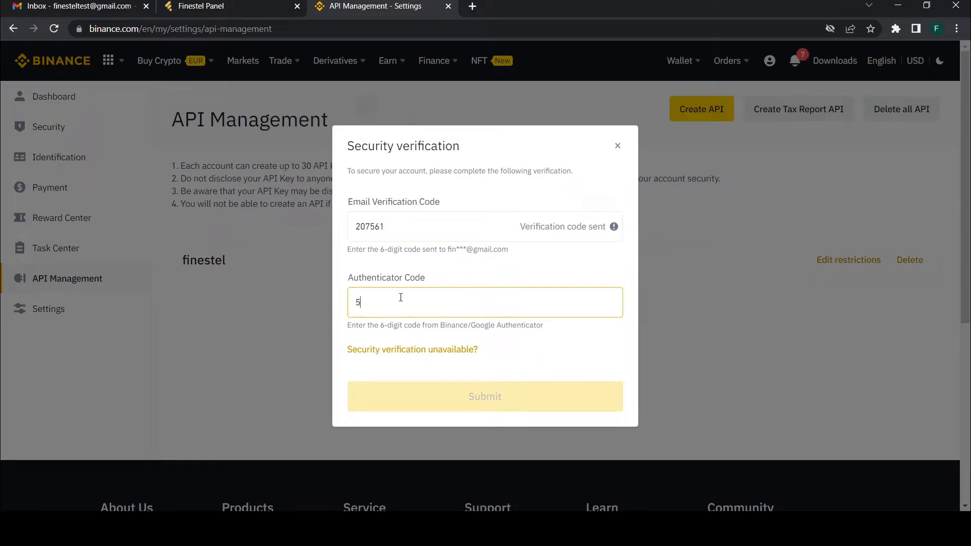
left_click(469, 393)
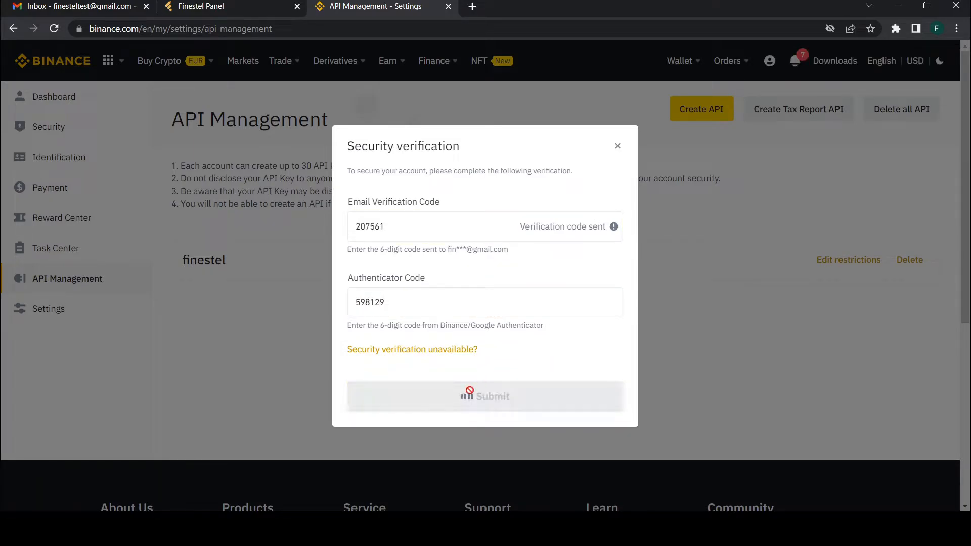
Examine the new key's API Key, Secret Key, API restrictions and IP access restriction settings
scroll(500, 288, "down", 3)
left_click_drag(400, 288, 333, 286)
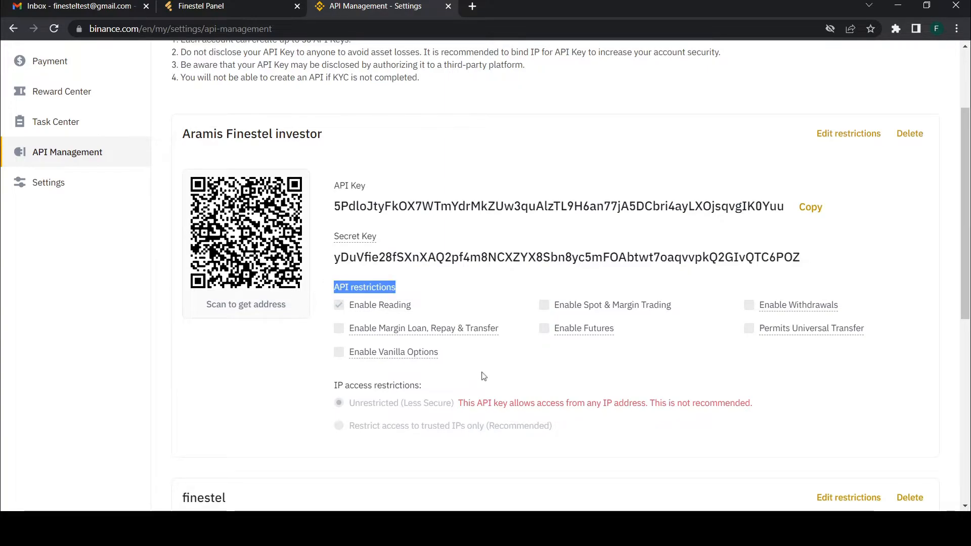
left_click_drag(423, 386, 367, 380)
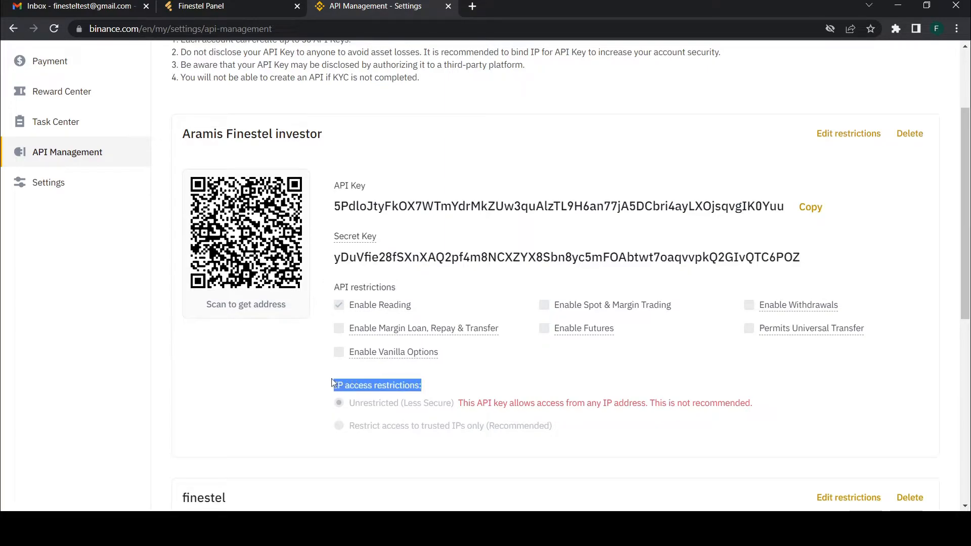
left_click(487, 363)
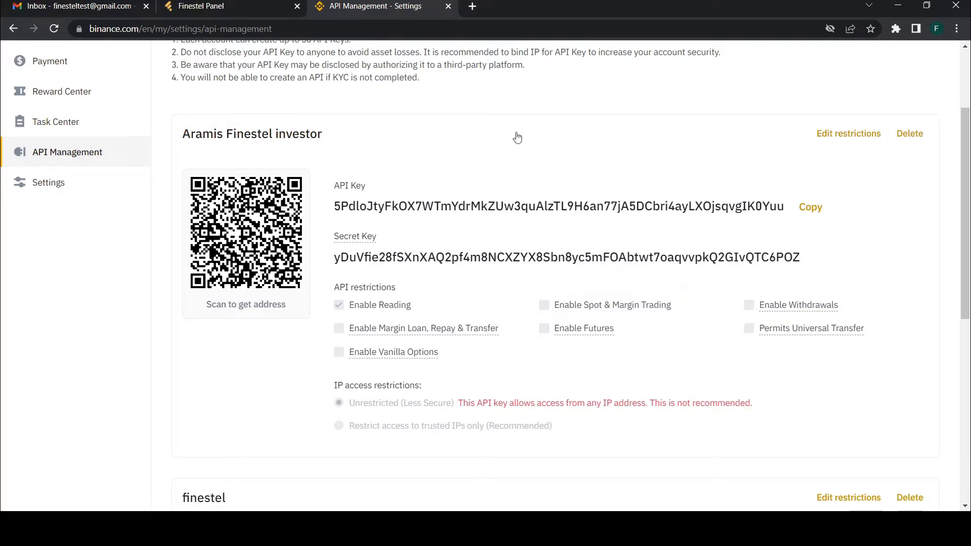
left_click_drag(368, 187, 332, 189)
left_click_drag(382, 242, 337, 245)
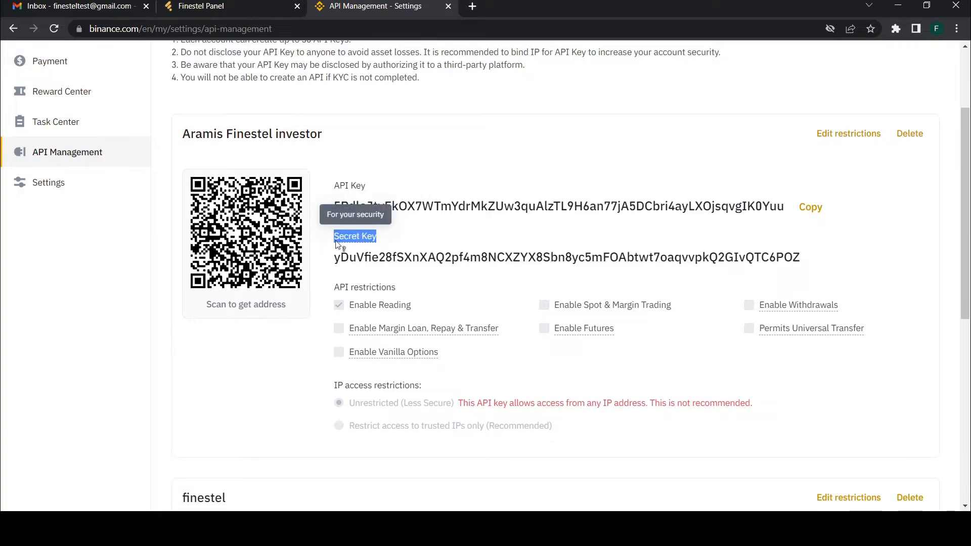
left_click(372, 397)
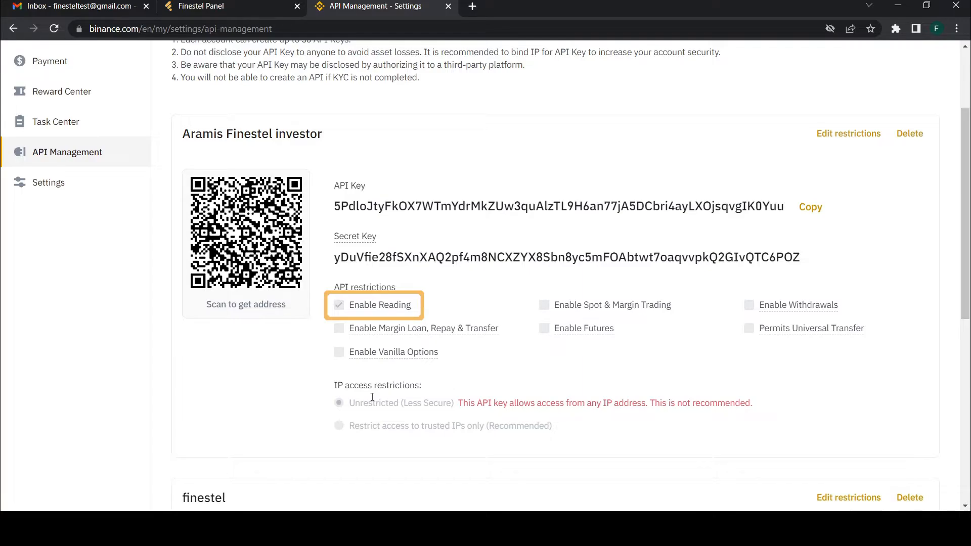
Edit the investor key's restrictions to enable Spot & Margin Trading and Enable Futures
left_click(840, 134)
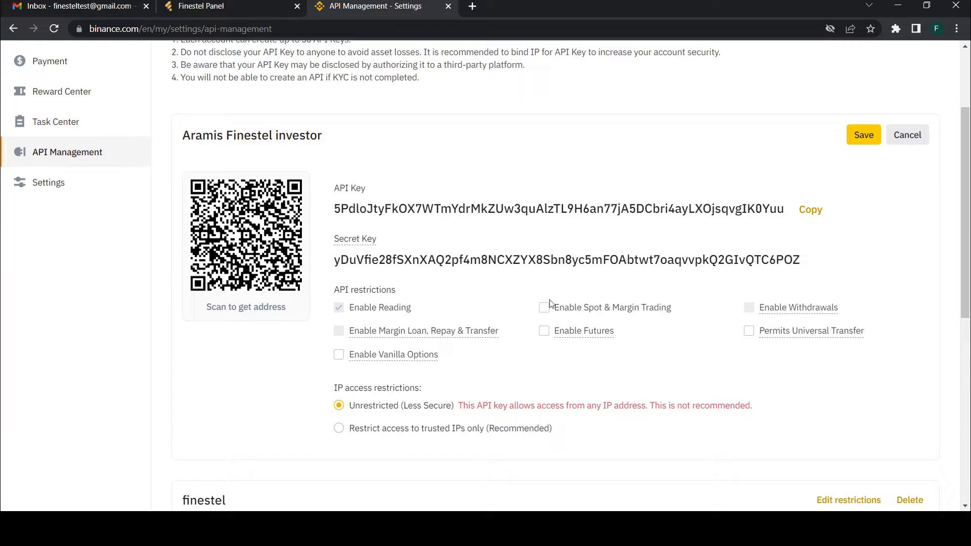
left_click_drag(552, 307, 671, 317)
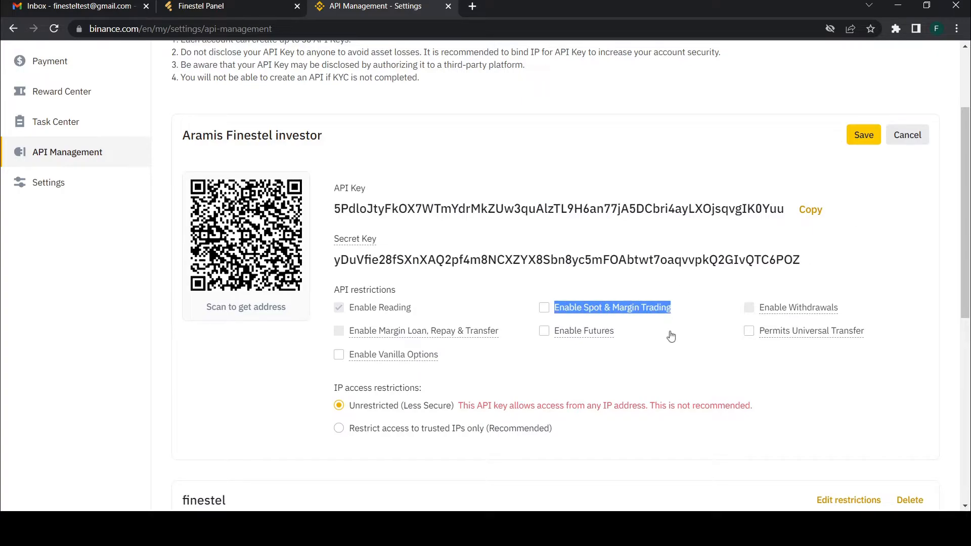
left_click(554, 309)
left_click_drag(554, 335, 618, 335)
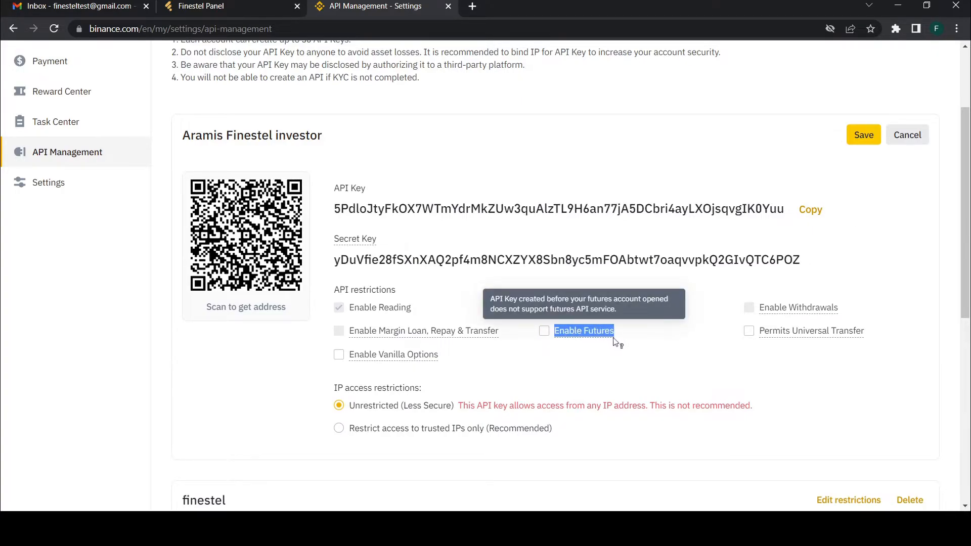
left_click(545, 334)
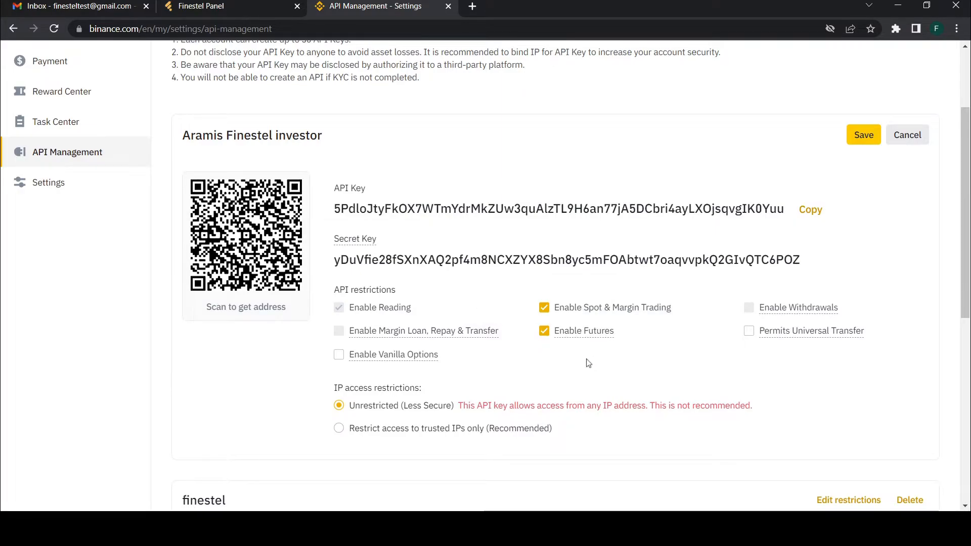
Save the edited restrictions, accept the trading-permission notice and enter the authenticator code
mouse_move(781, 315)
left_click_drag(331, 391, 416, 388)
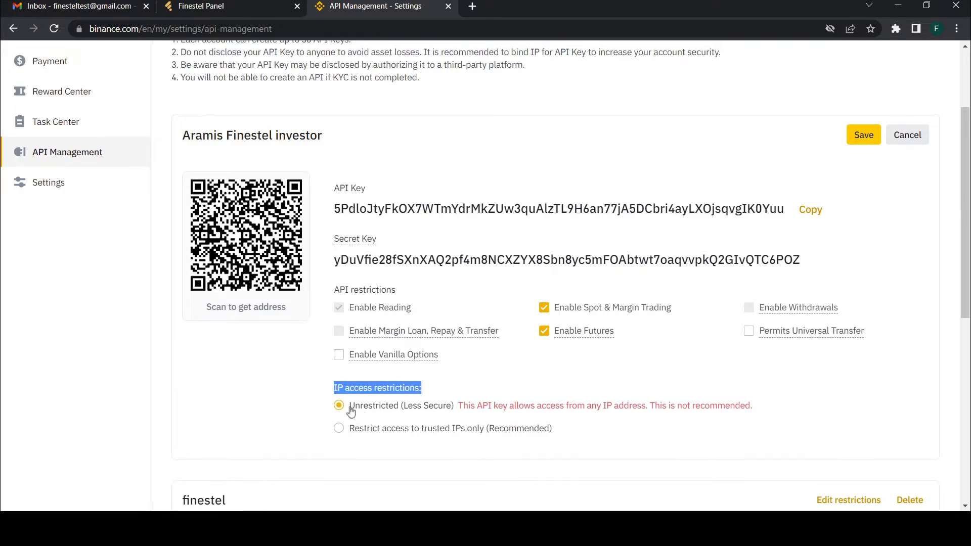
left_click_drag(350, 408, 399, 410)
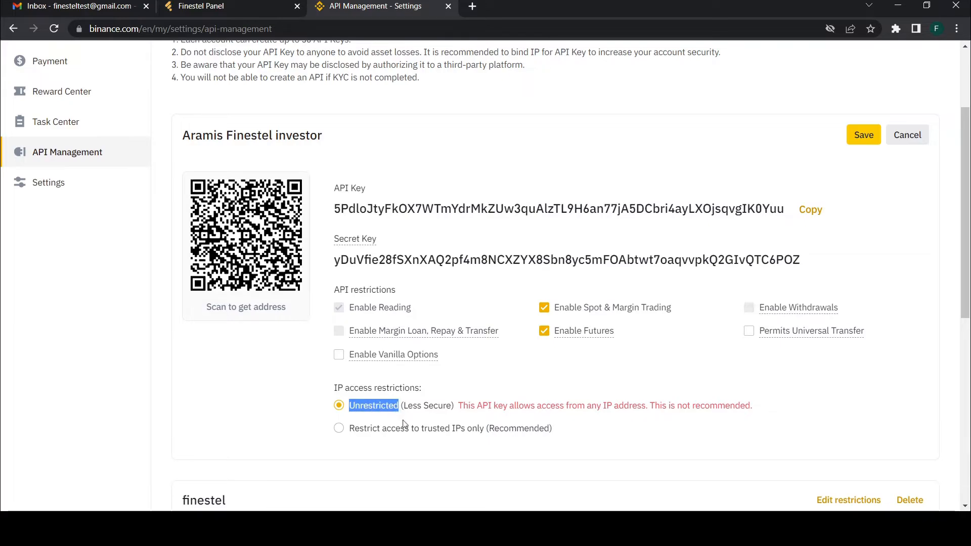
left_click(893, 380)
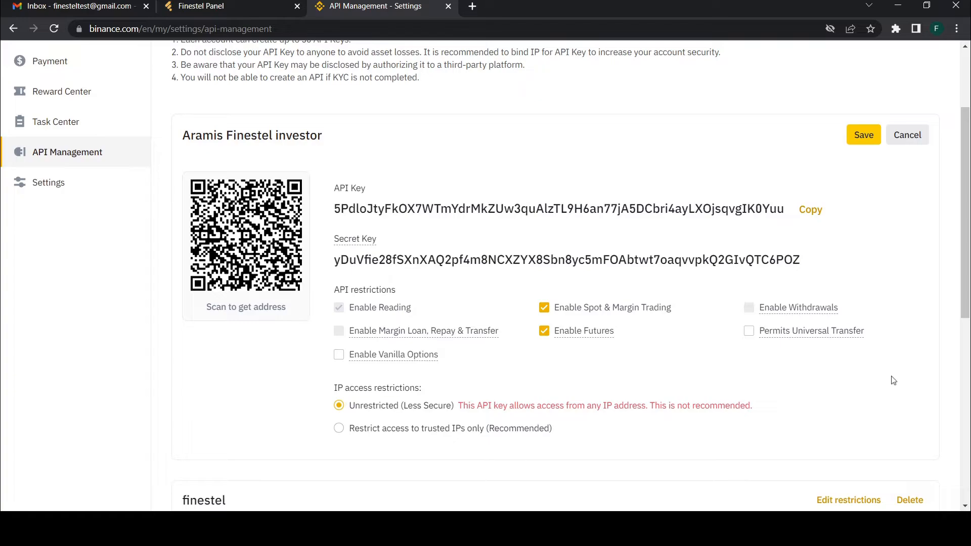
left_click(868, 139)
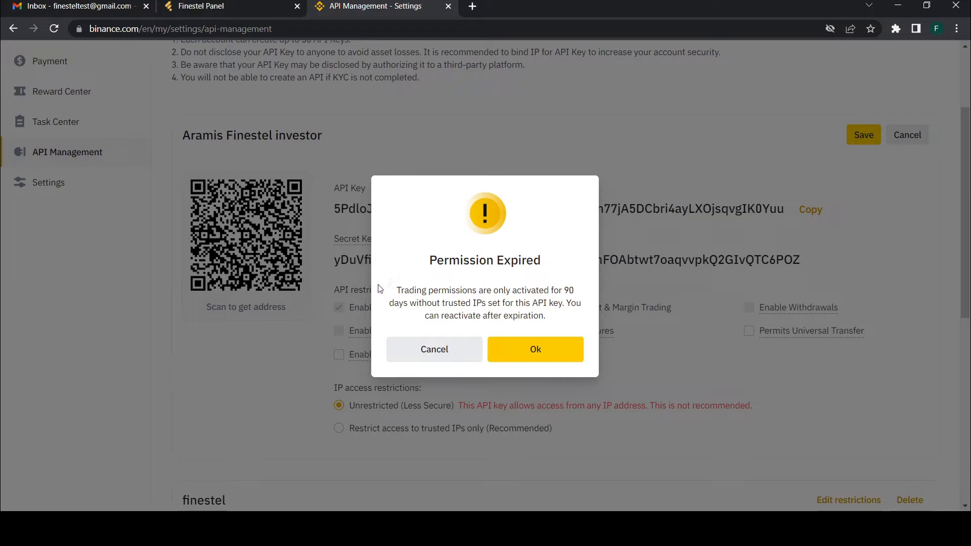
left_click_drag(391, 294, 549, 319)
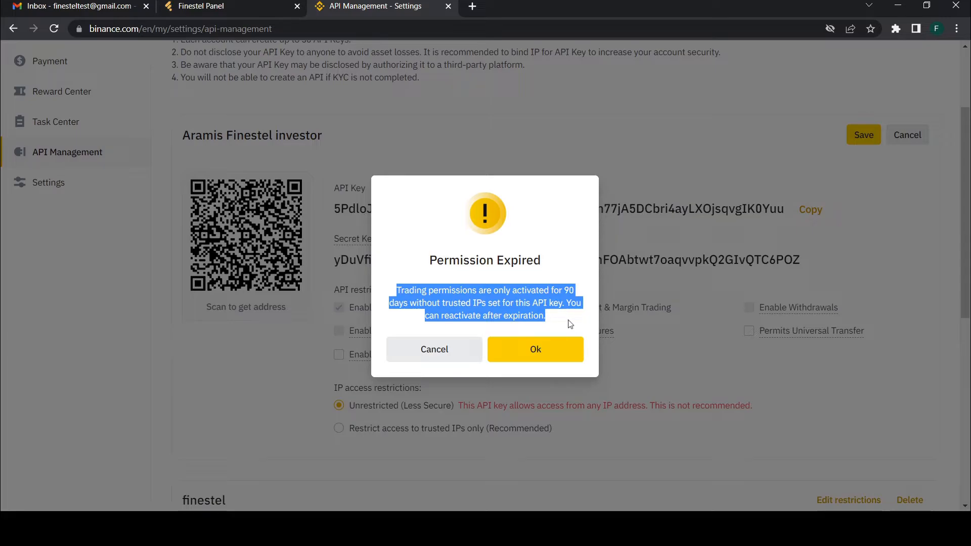
left_click(570, 324)
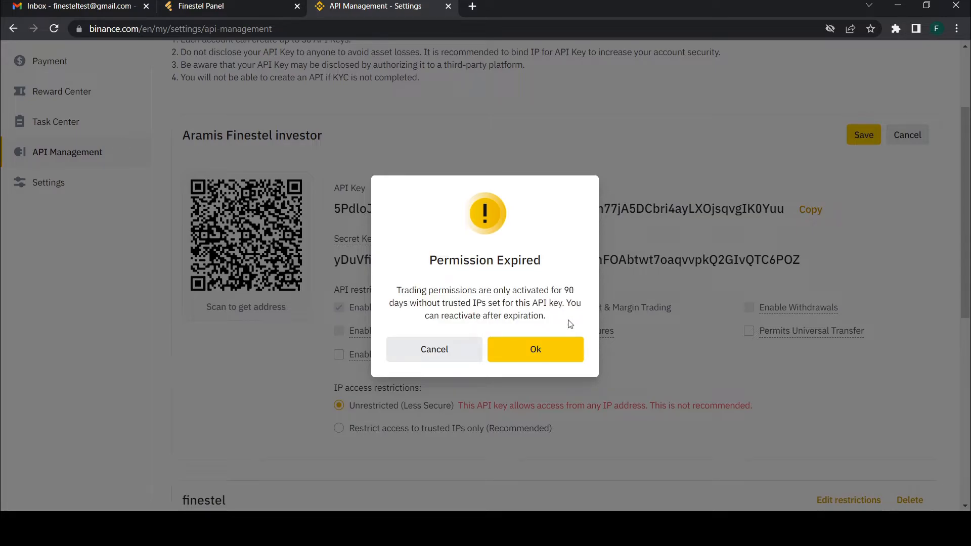
left_click(559, 347)
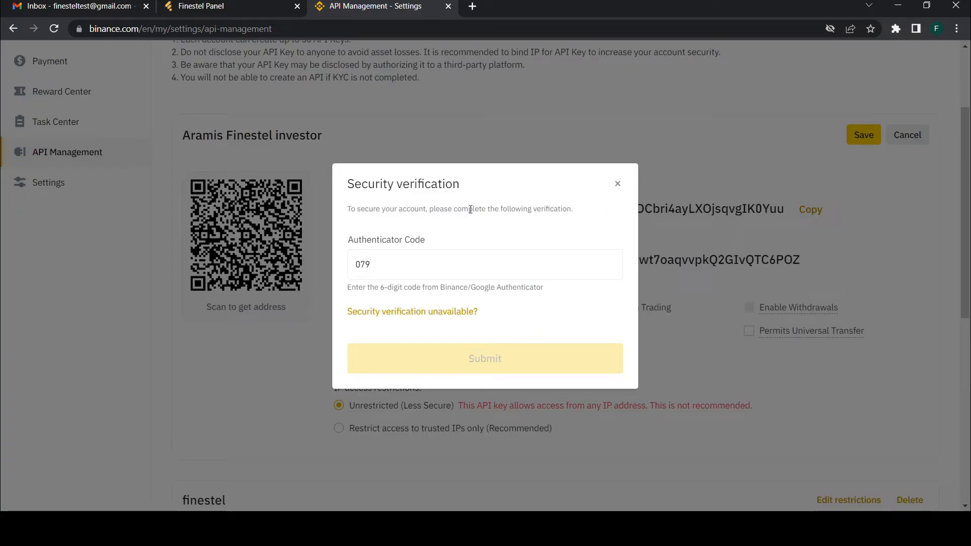
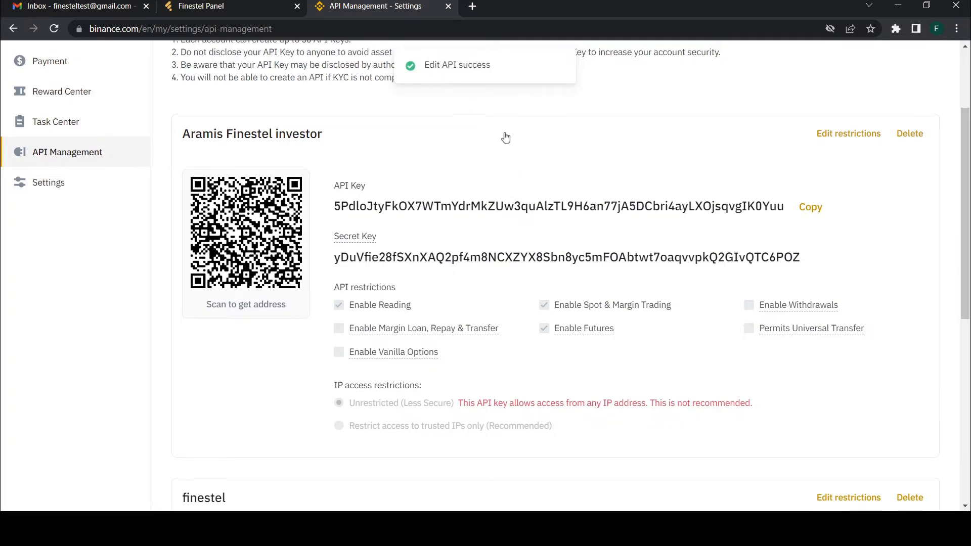
Copy the API key and paste it into the API Key field of the Finestel connect form
left_click(812, 207)
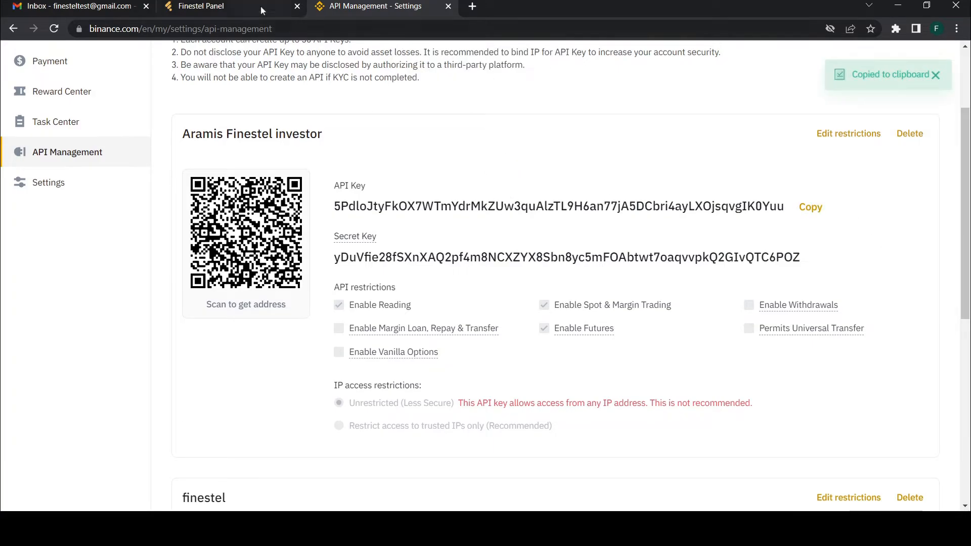
left_click(200, 6)
left_click(258, 375)
key("ctrl+v")
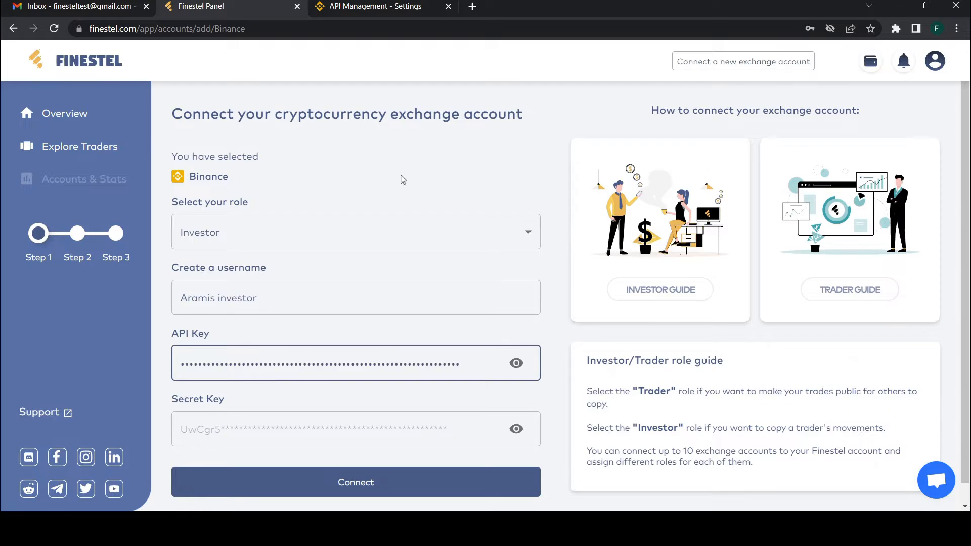
Copy the Secret Key from Binance and paste it into the Finestel Secret Key field
left_click(375, 6)
left_click_drag(807, 258, 351, 258)
key("ctrl+c")
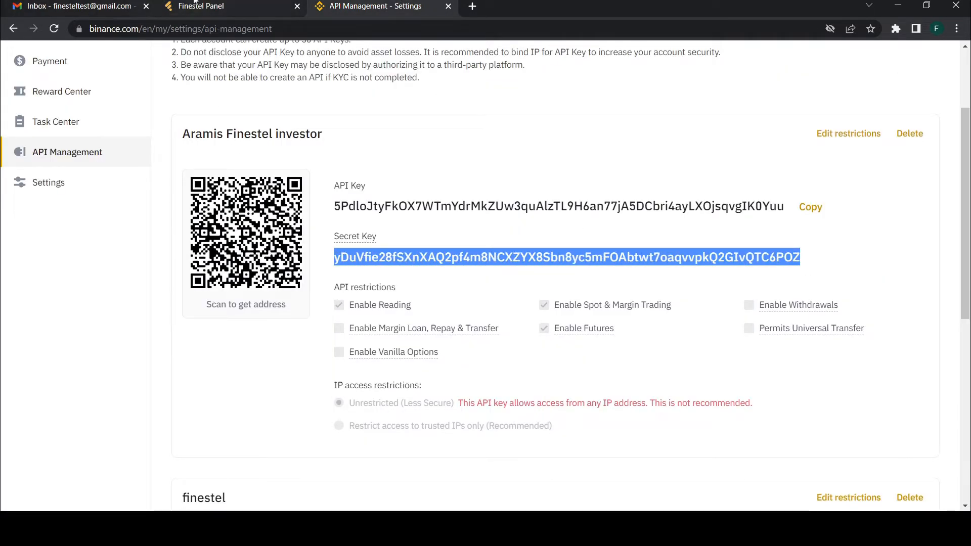
left_click(201, 6)
left_click(274, 430)
key("ctrl+v")
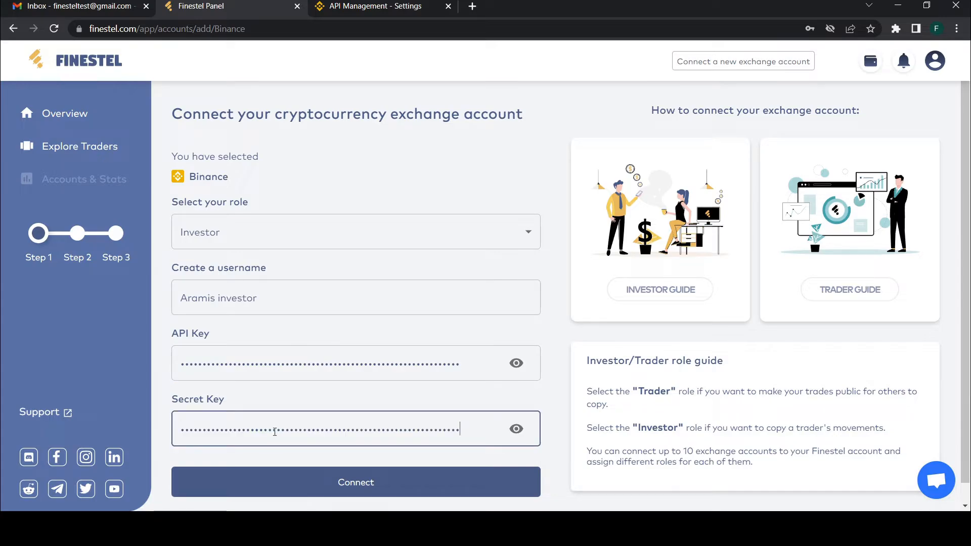
Connect the Binance exchange account and continue to Explore Traders
left_click(324, 488)
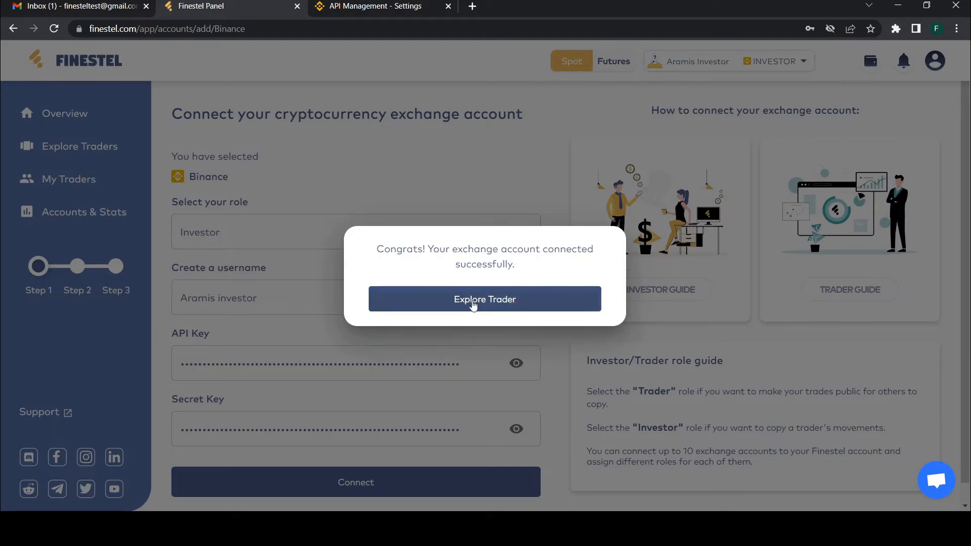
left_click(474, 305)
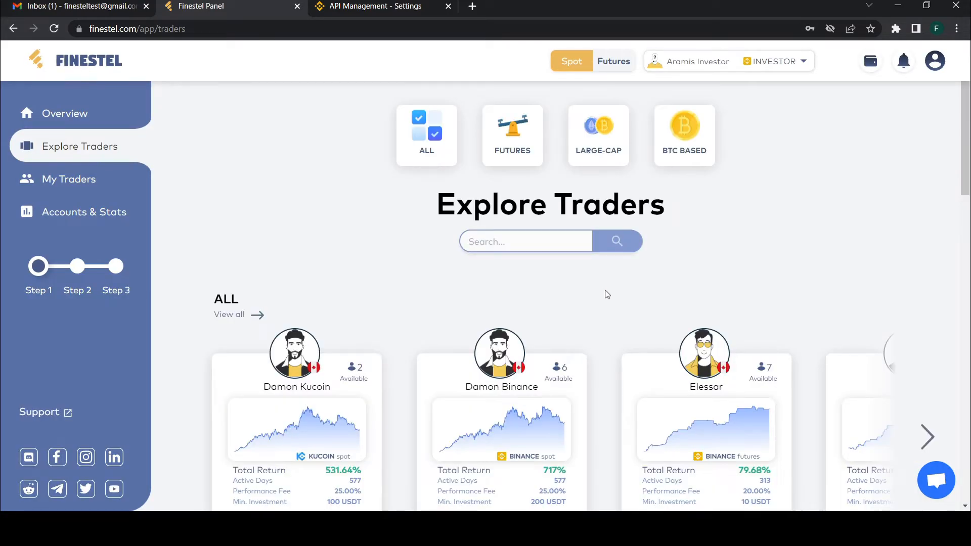
Open the Aramis TA account overview and switch between its Futures and Spot views
left_click(44, 113)
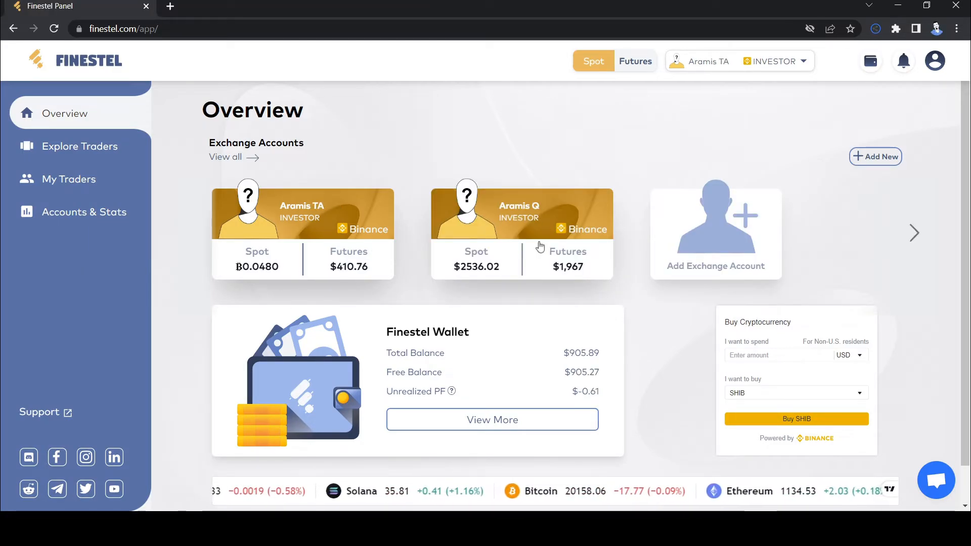
left_click(726, 63)
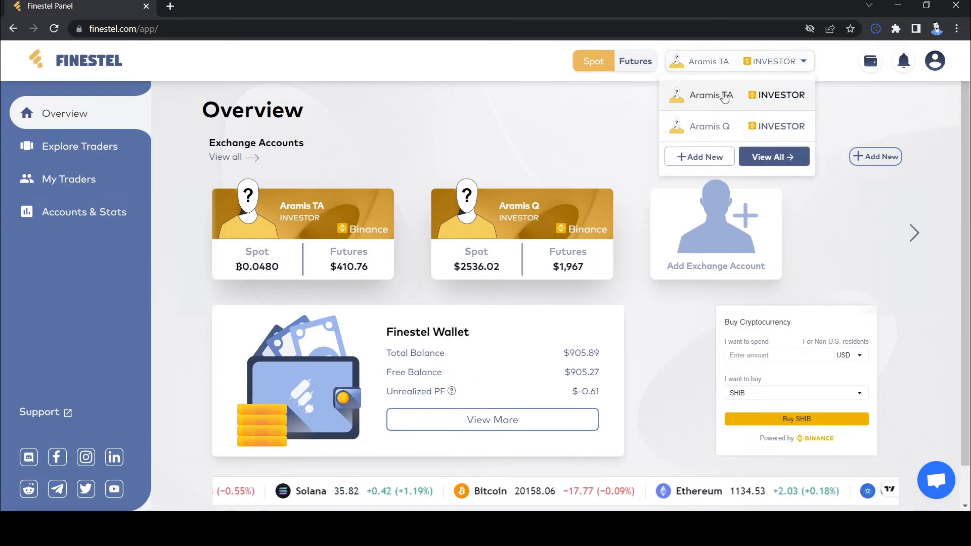
left_click(563, 117)
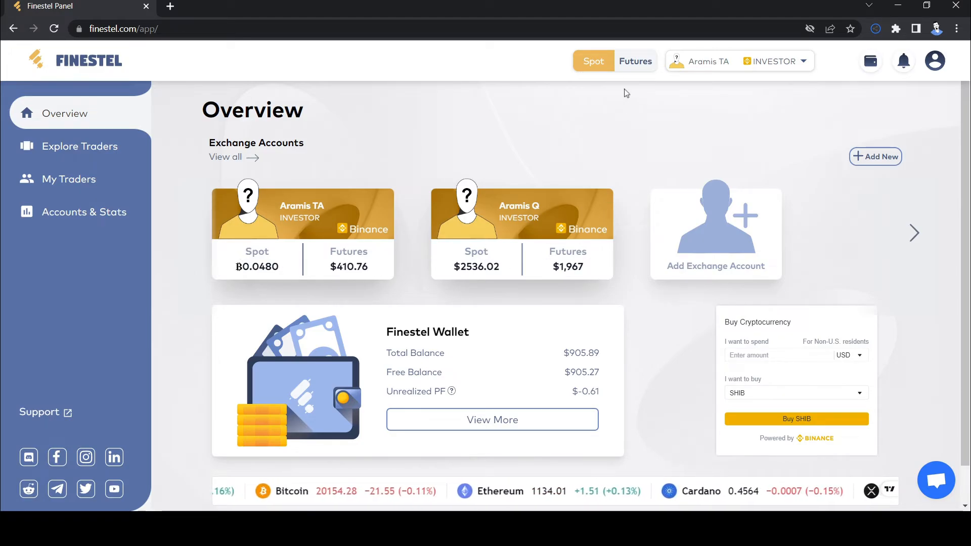
left_click(627, 62)
left_click(325, 223)
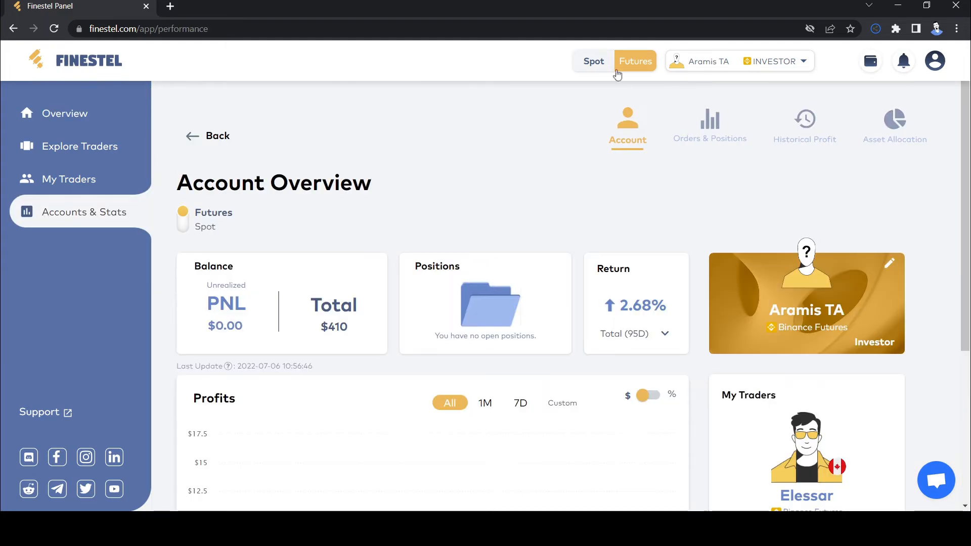
left_click(607, 65)
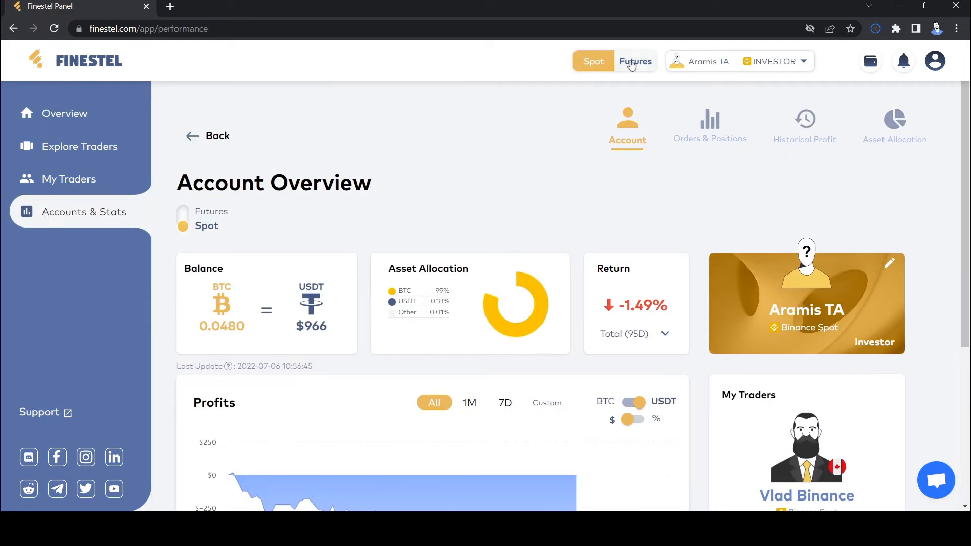
left_click(632, 65)
left_click(593, 65)
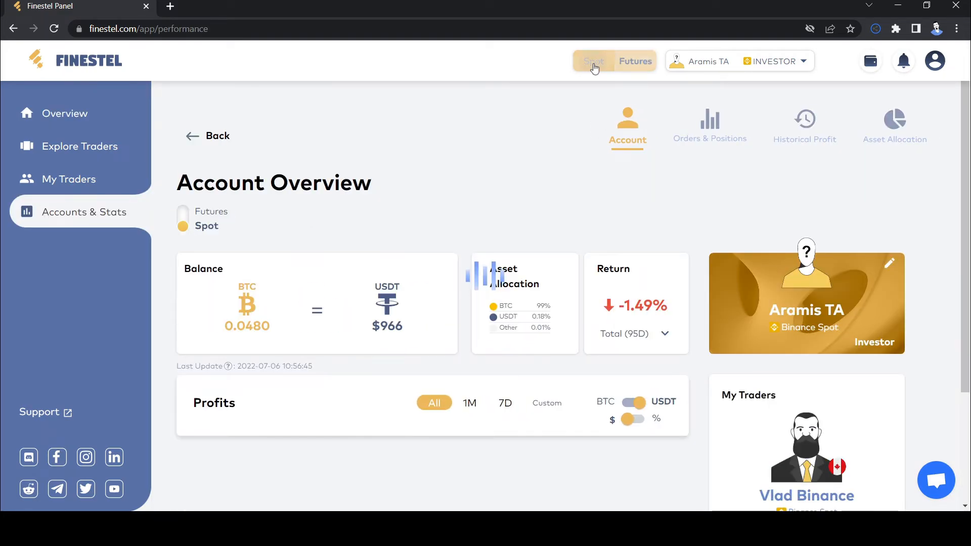
Switch to the Aramis Q account and toggle between its Futures and Spot views
left_click(708, 61)
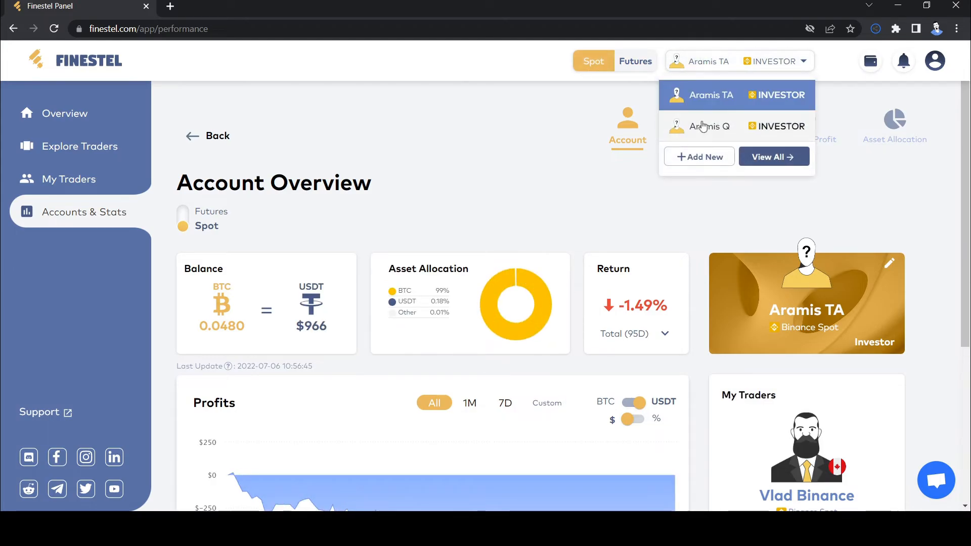
left_click(705, 125)
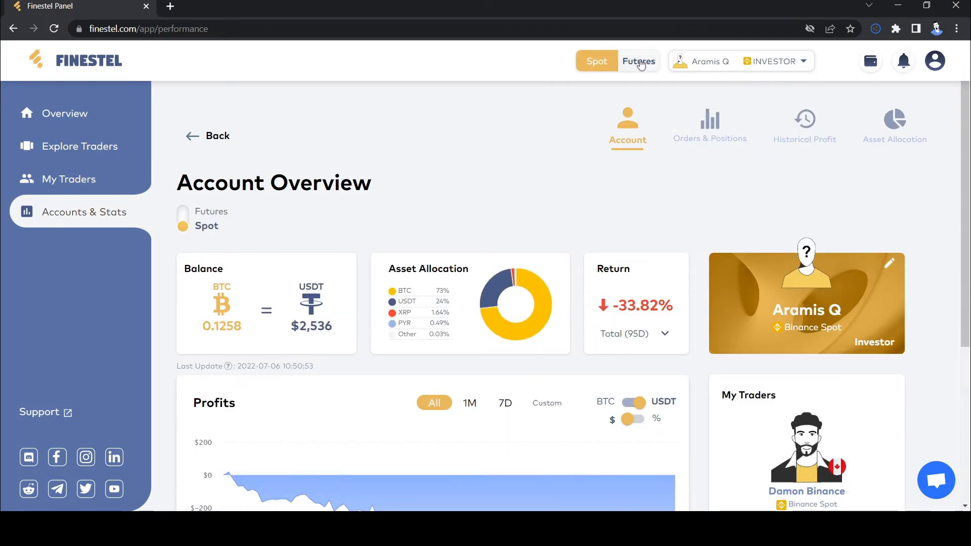
left_click(637, 61)
left_click(606, 61)
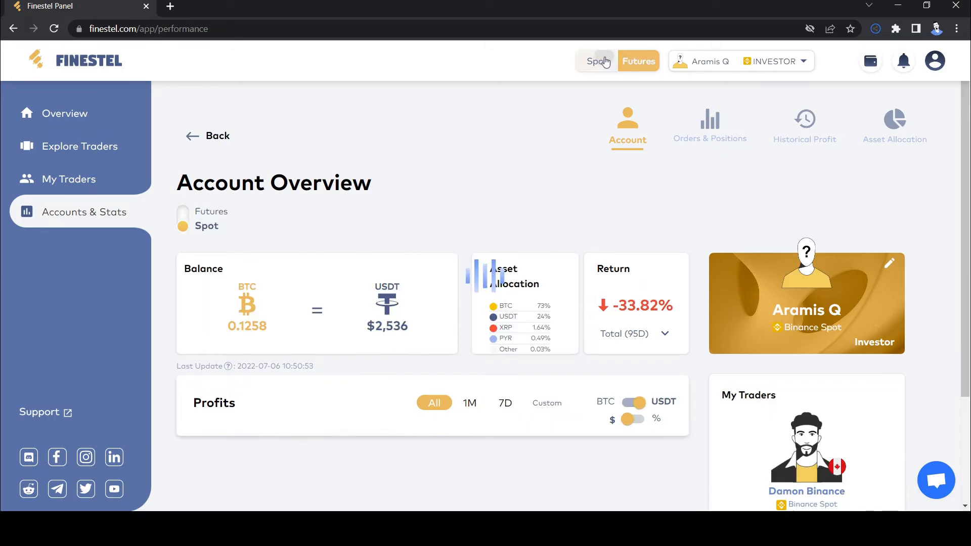
left_click(708, 61)
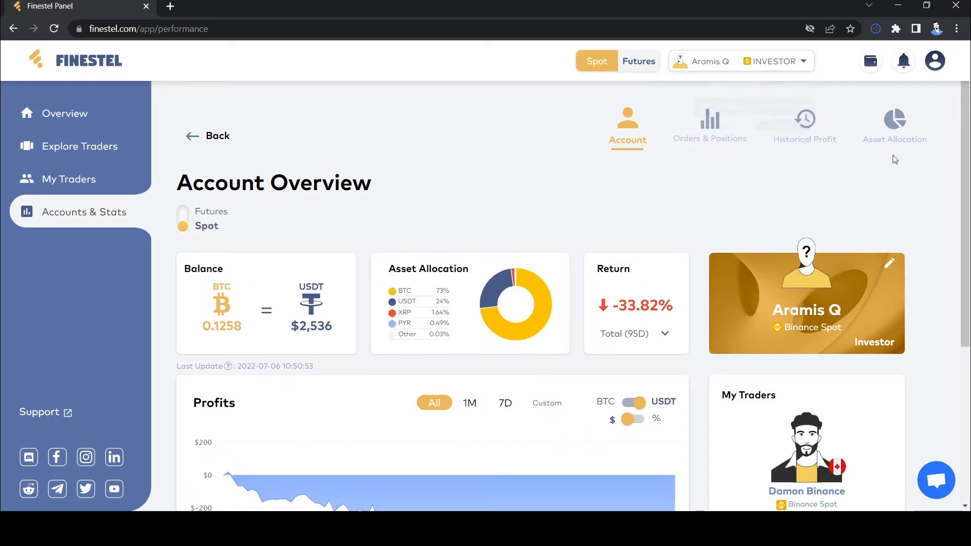
Open the add-exchange page, compare KuCoin and Binance choices, and return to Overview
left_click(73, 112)
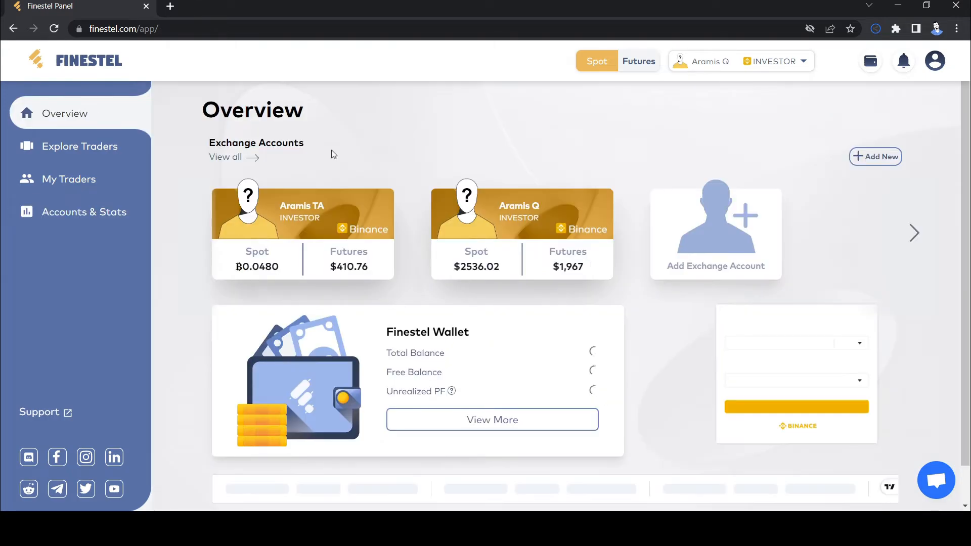
left_click(872, 157)
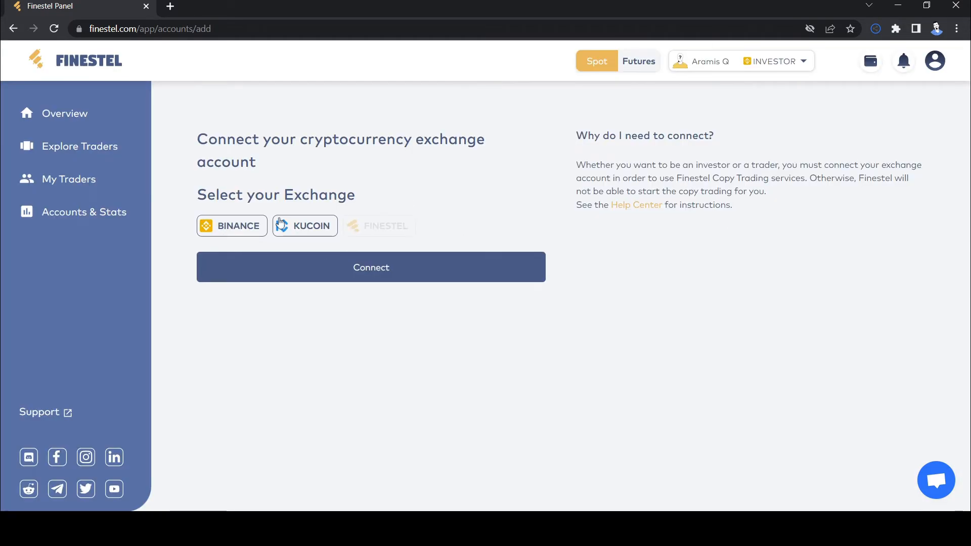
left_click(304, 228)
left_click(223, 225)
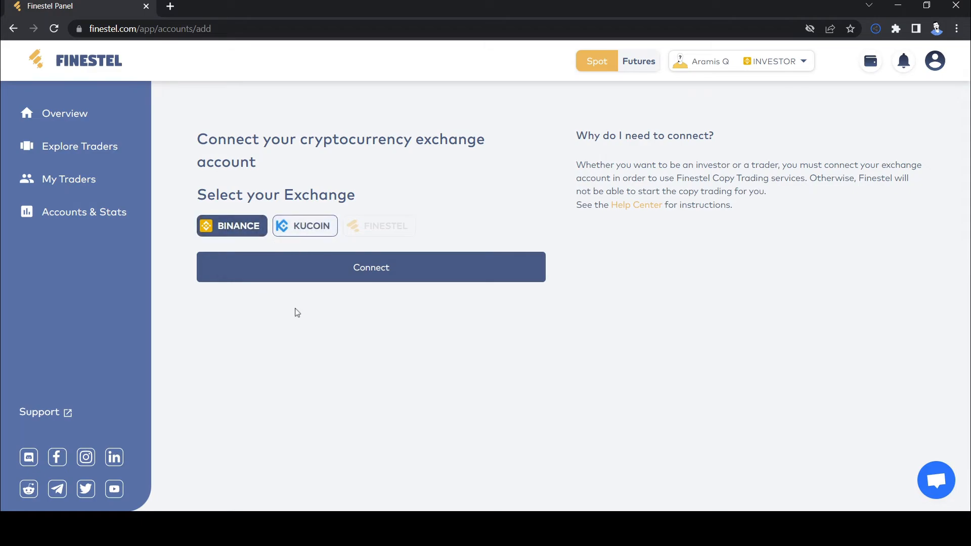
left_click(71, 120)
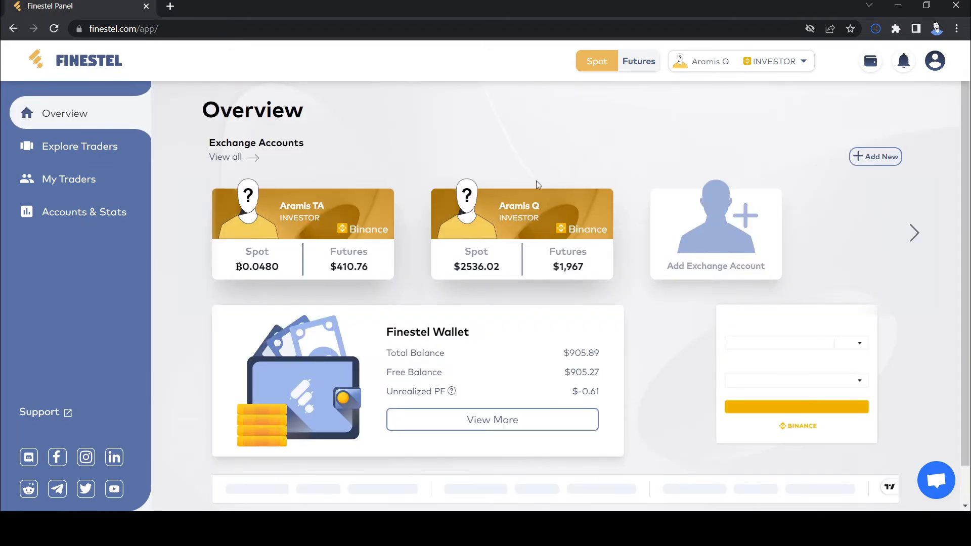
Open View All from the account menu and scroll through the Finestel homepage
left_click(712, 67)
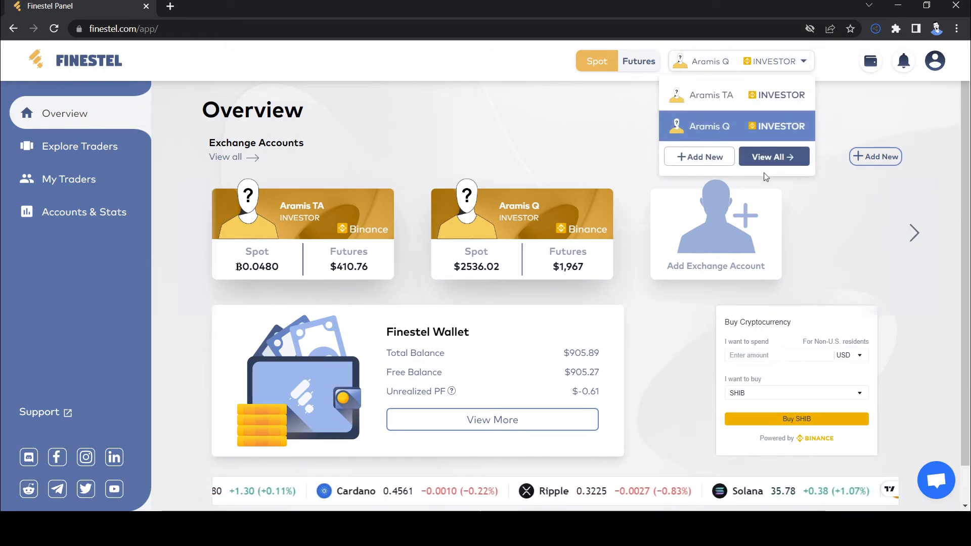
left_click(779, 159)
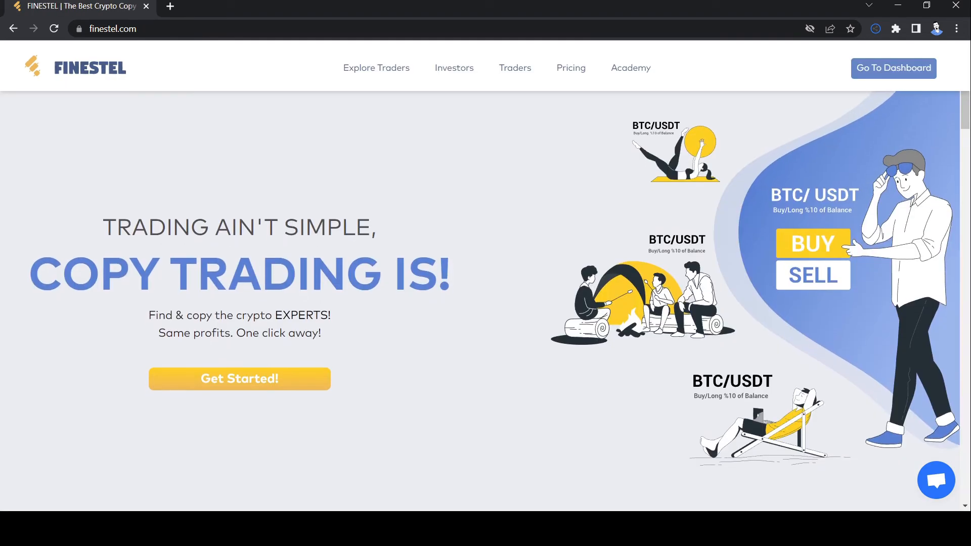
scroll(500, 284, "down", 3)
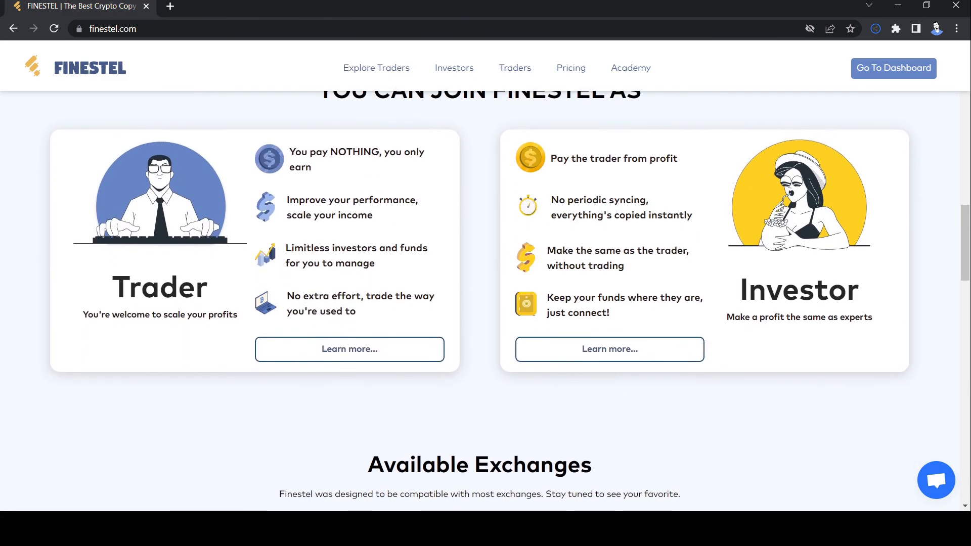
Scroll further down the homepage through the available exchanges, security features and FAQ sections
scroll(485, 301, "down", 3)
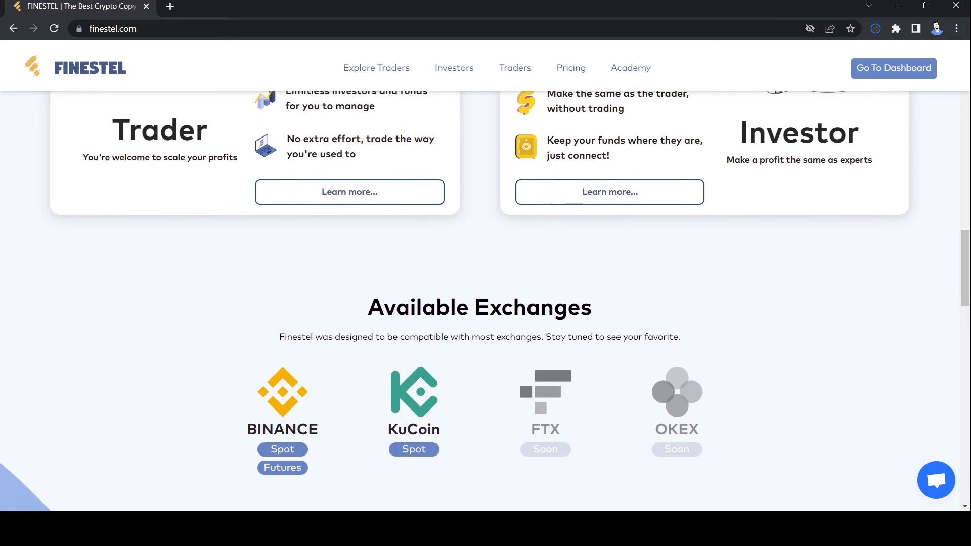
scroll(486, 301, "down", 3)
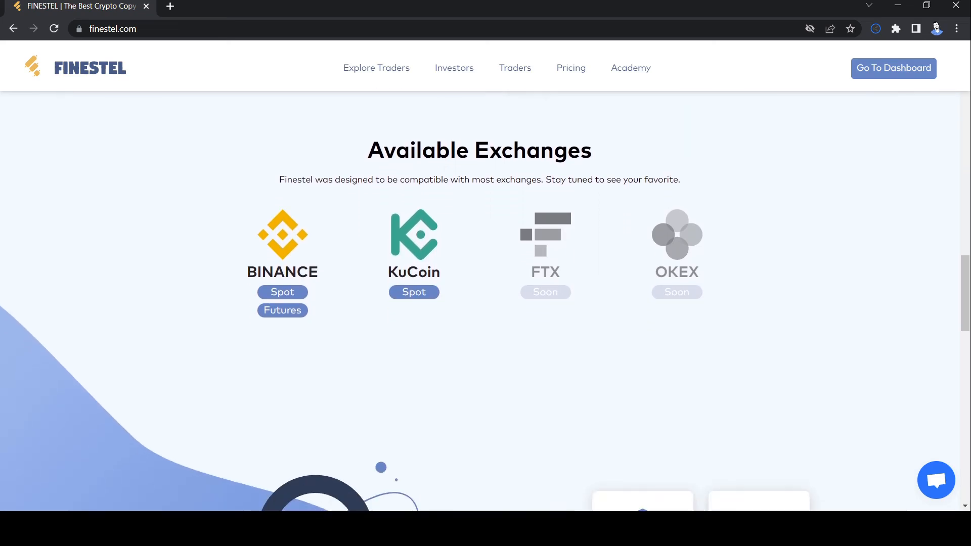
scroll(485, 301, "down", 3)
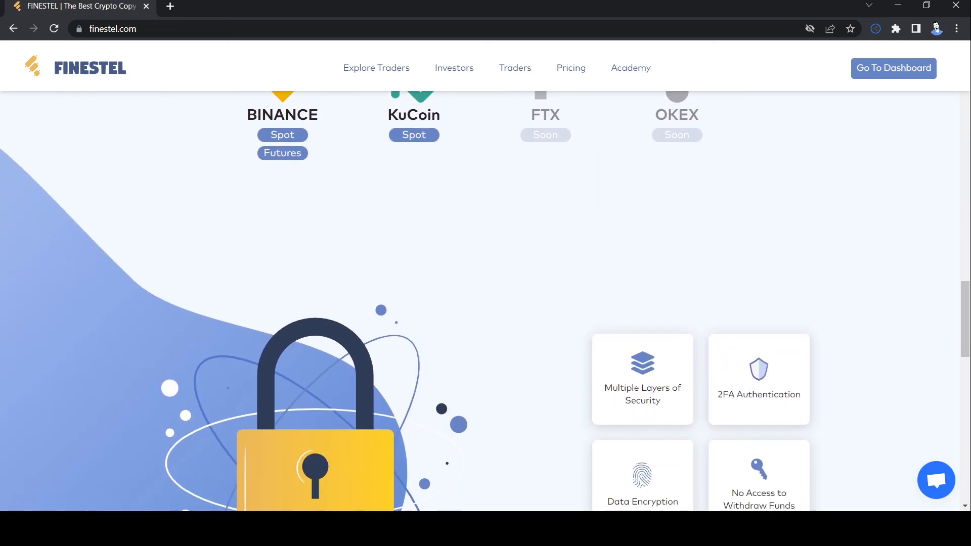
scroll(485, 300, "down", 3)
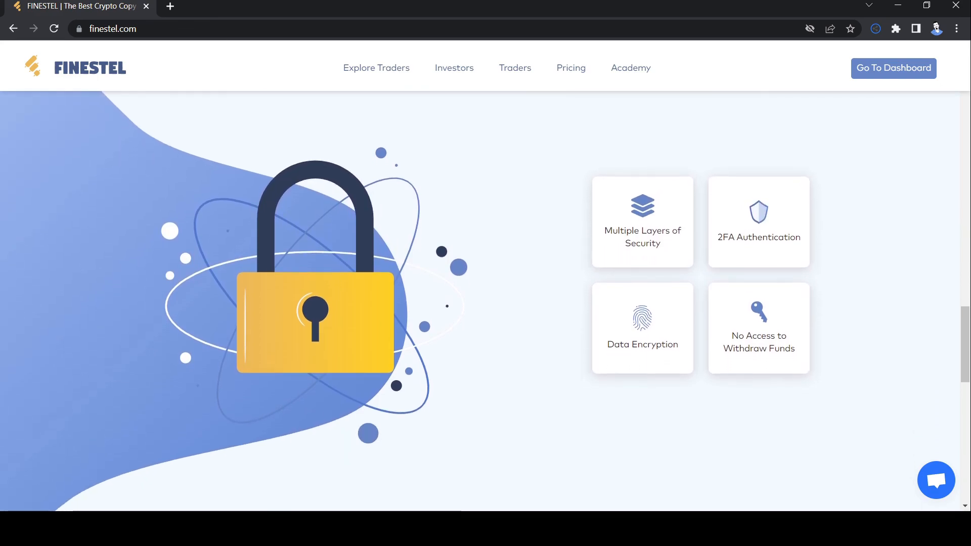
scroll(486, 301, "down", 3)
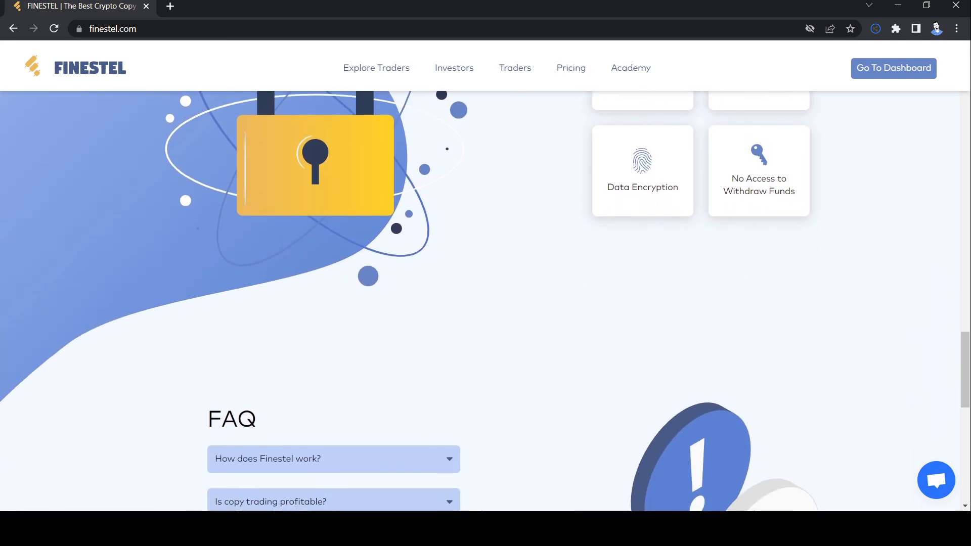
scroll(485, 301, "down", 3)
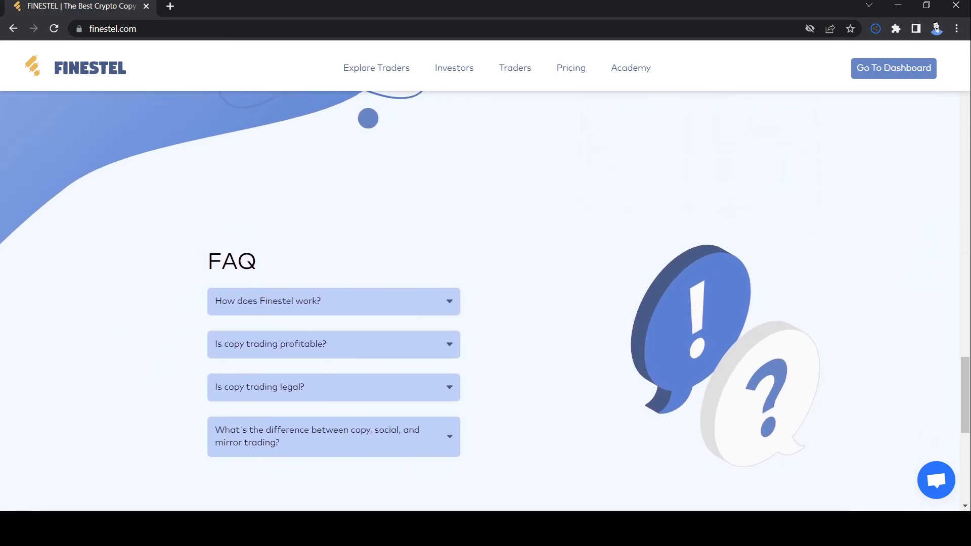
scroll(486, 301, "down", 3)
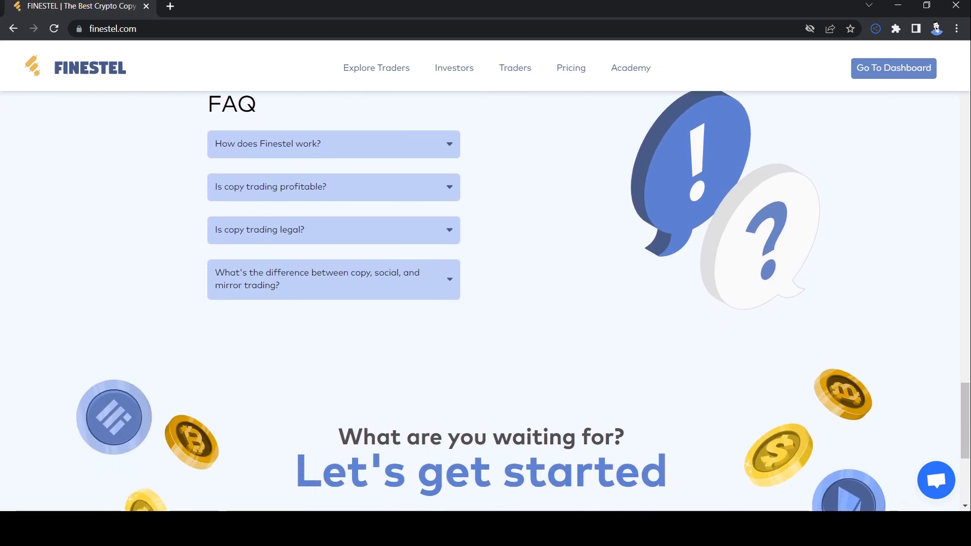